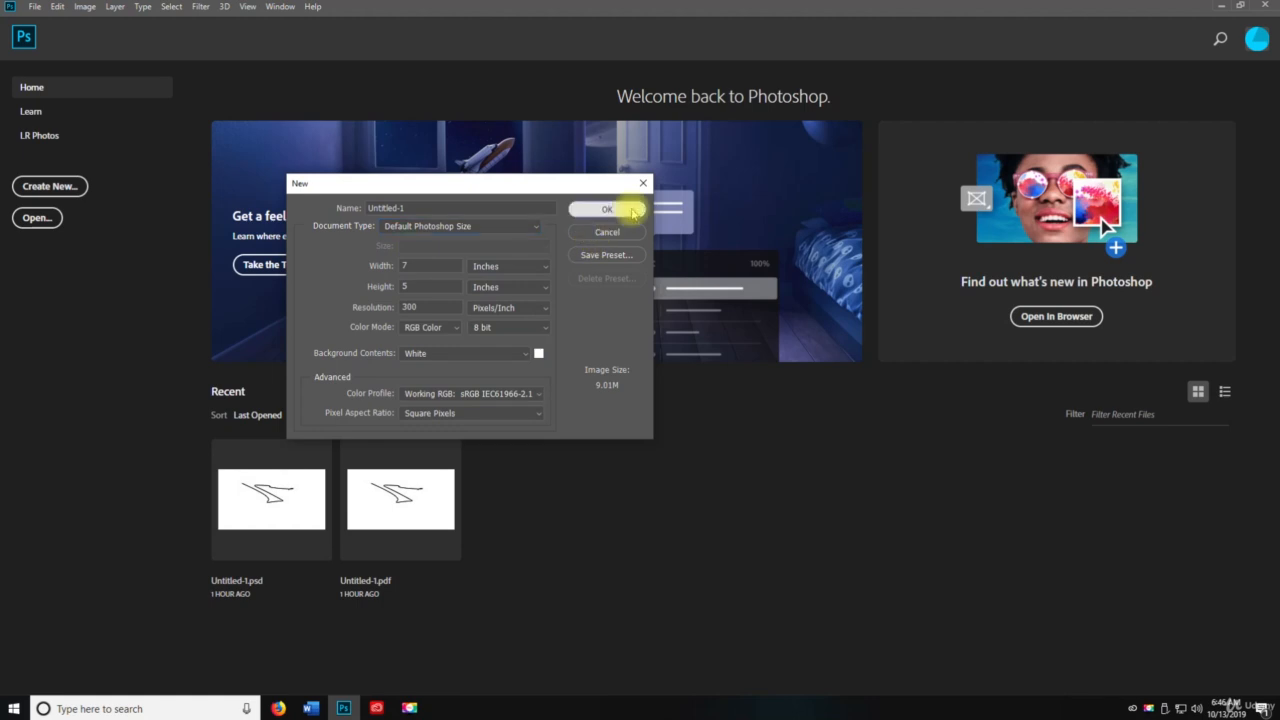
Step: Create the new 7 x 5 inch, 300 pixels/inch document with white background
{"action": "left_click", "coordinate": [615, 209]}
Step: Examine the Pixel Aspect Ratio options under the View menu
{"action": "left_click", "coordinate": [248, 8]}
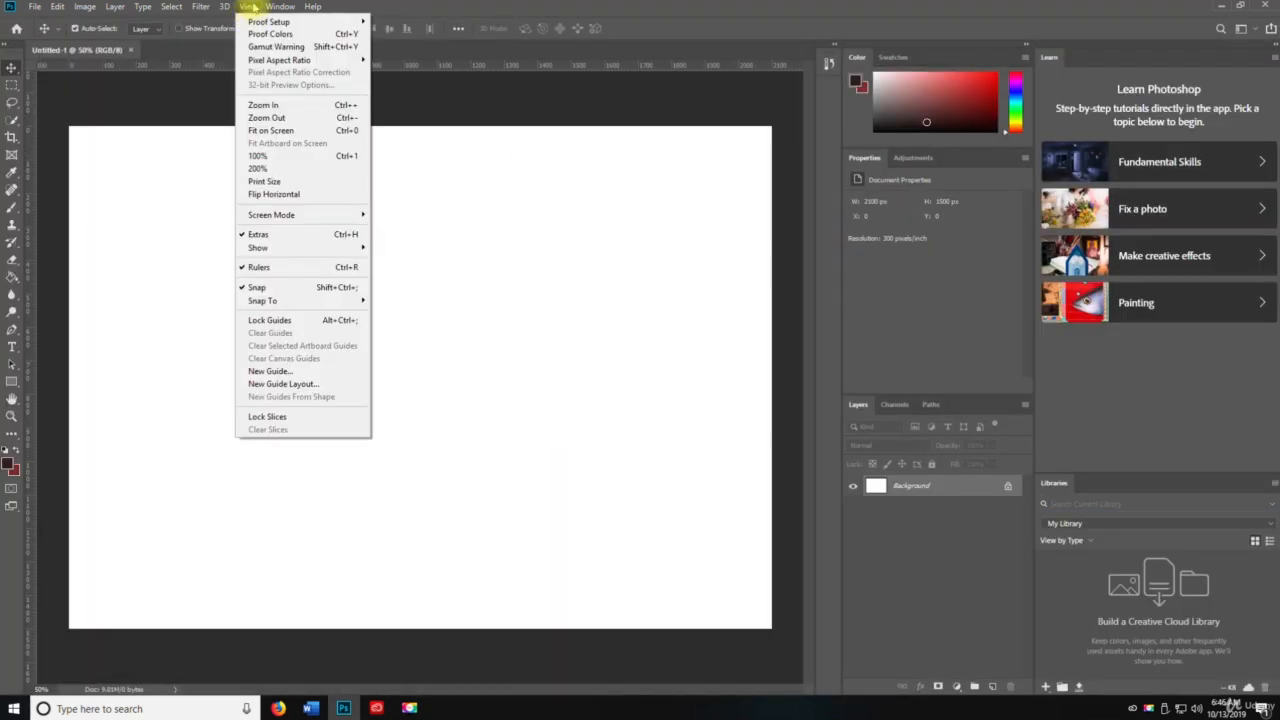
{"action": "mouse_move", "coordinate": [262, 22]}
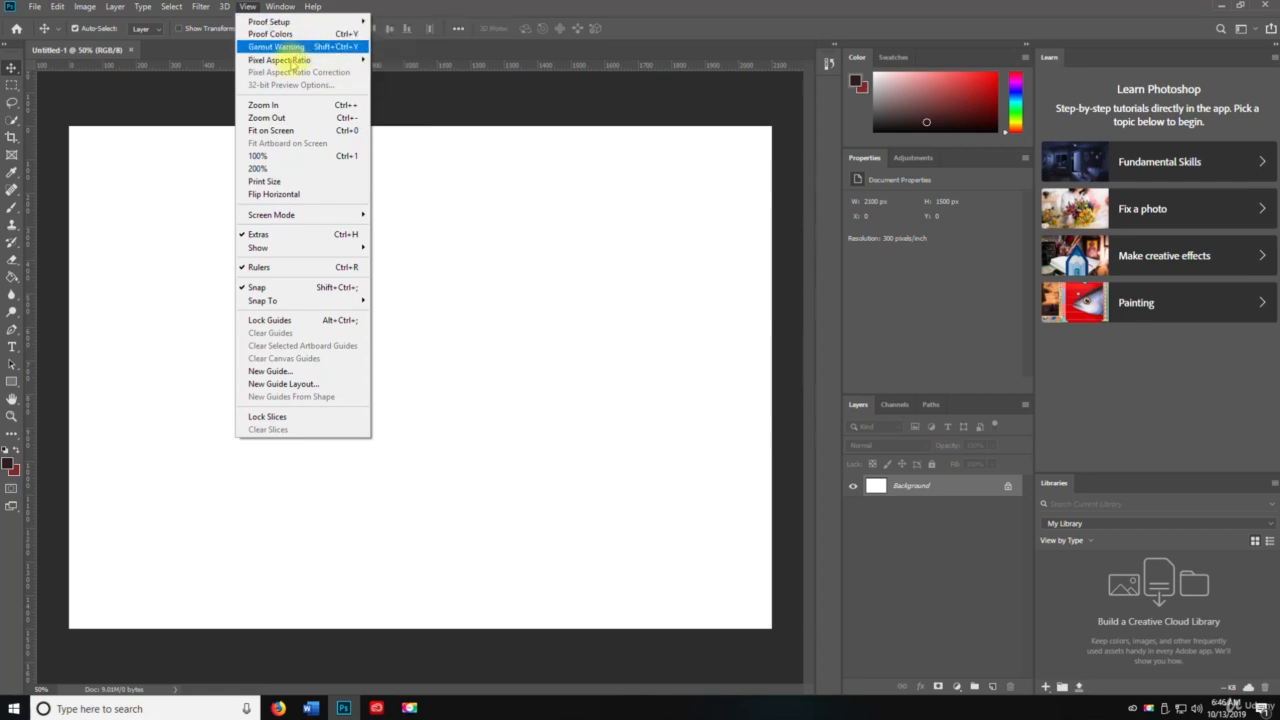
{"action": "mouse_move", "coordinate": [294, 62]}
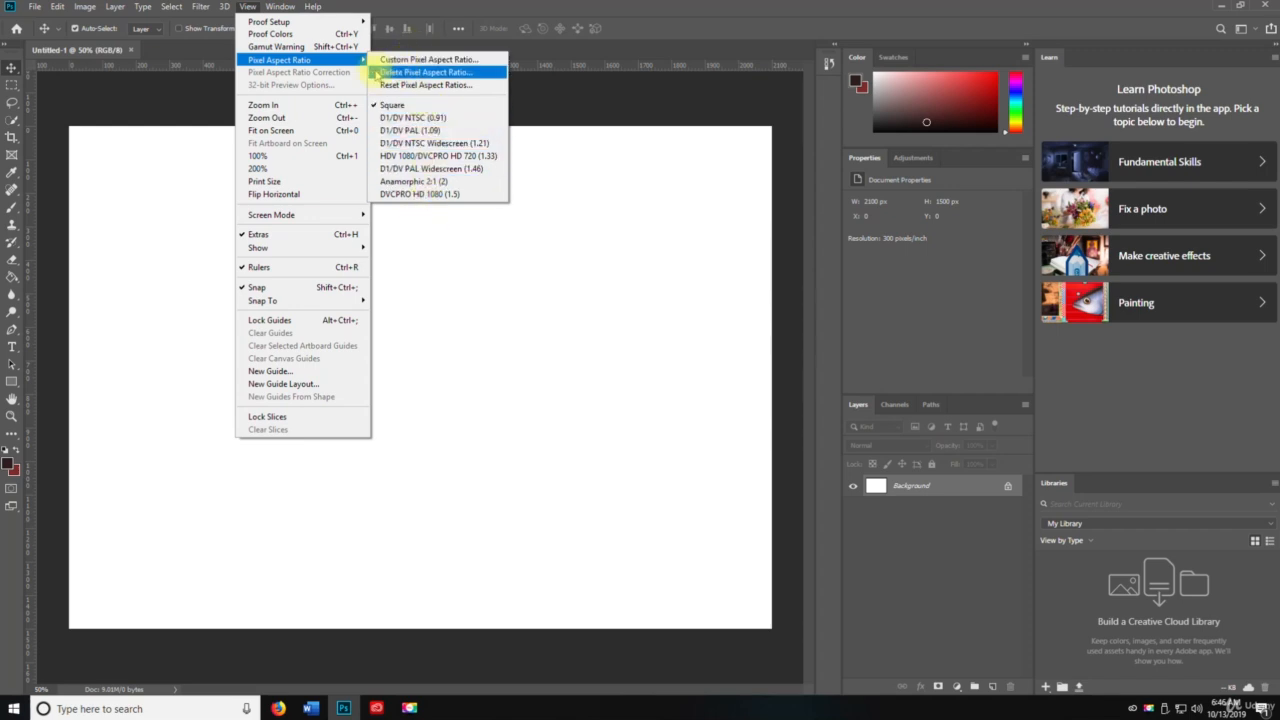
{"action": "left_click", "coordinate": [304, 65]}
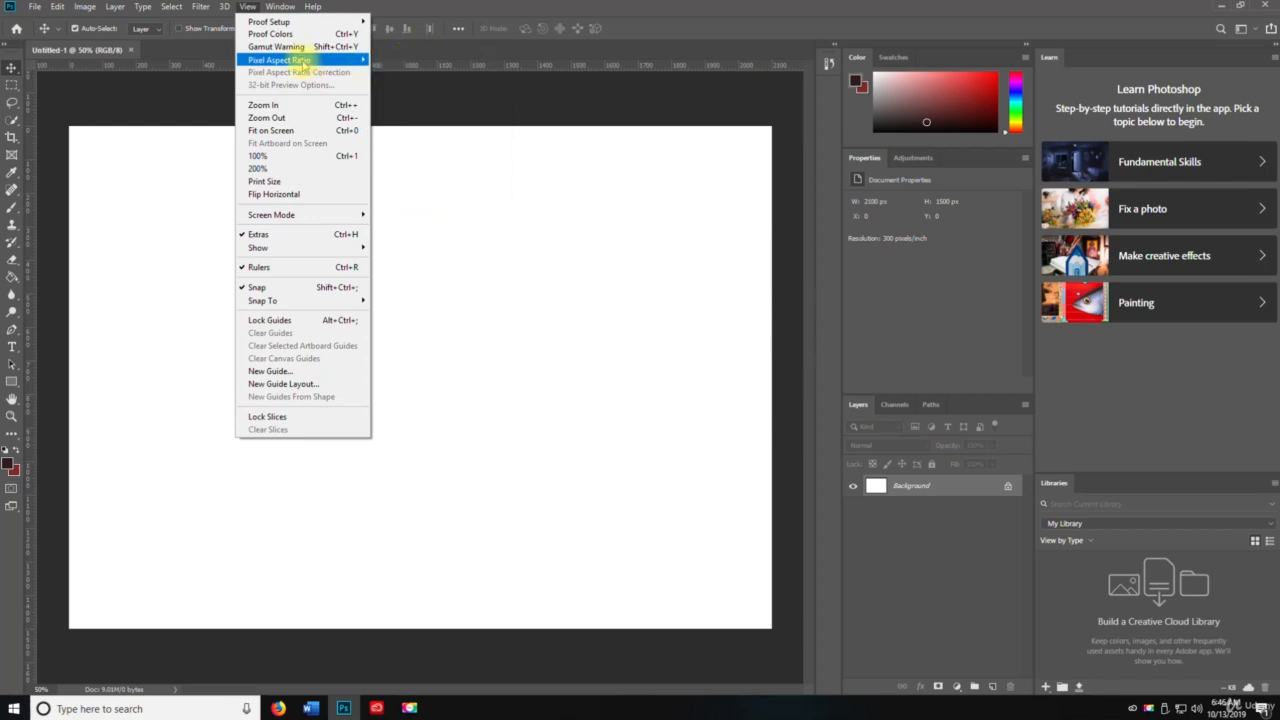
{"action": "left_click", "coordinate": [310, 65]}
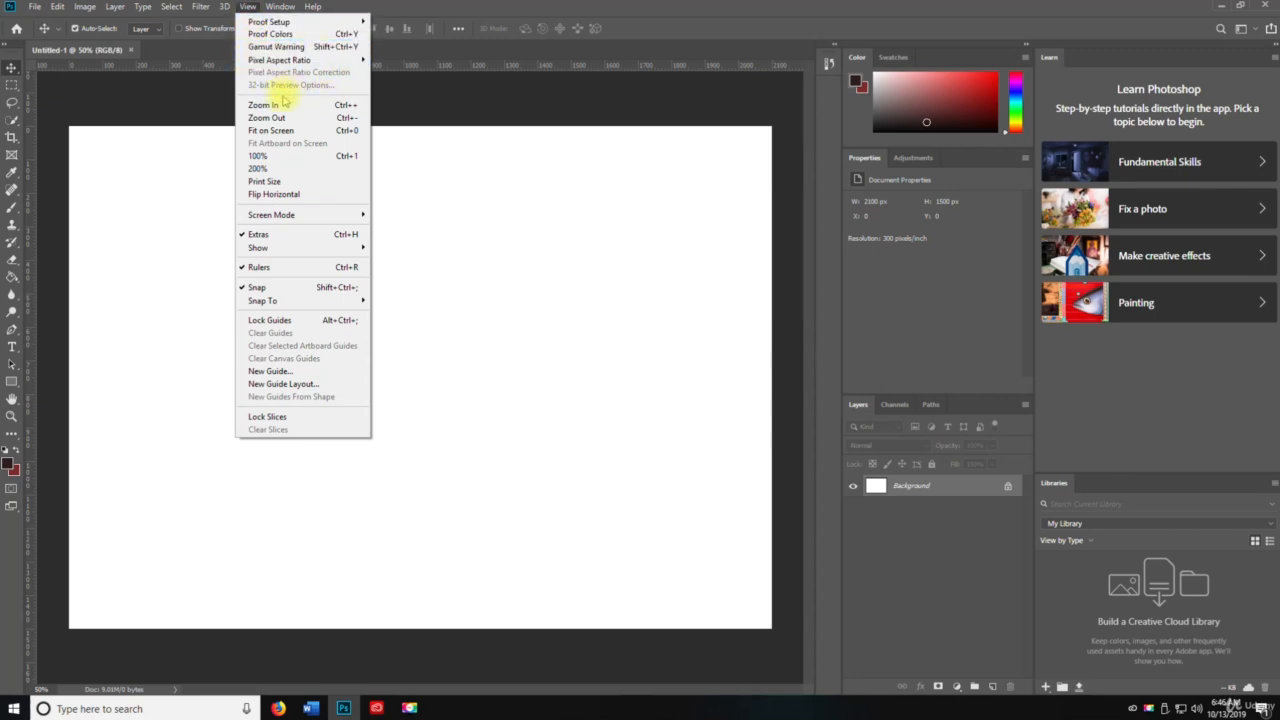
Step: Zoom the canvas in once and then back out once with the View zoom commands
{"action": "left_click", "coordinate": [284, 104]}
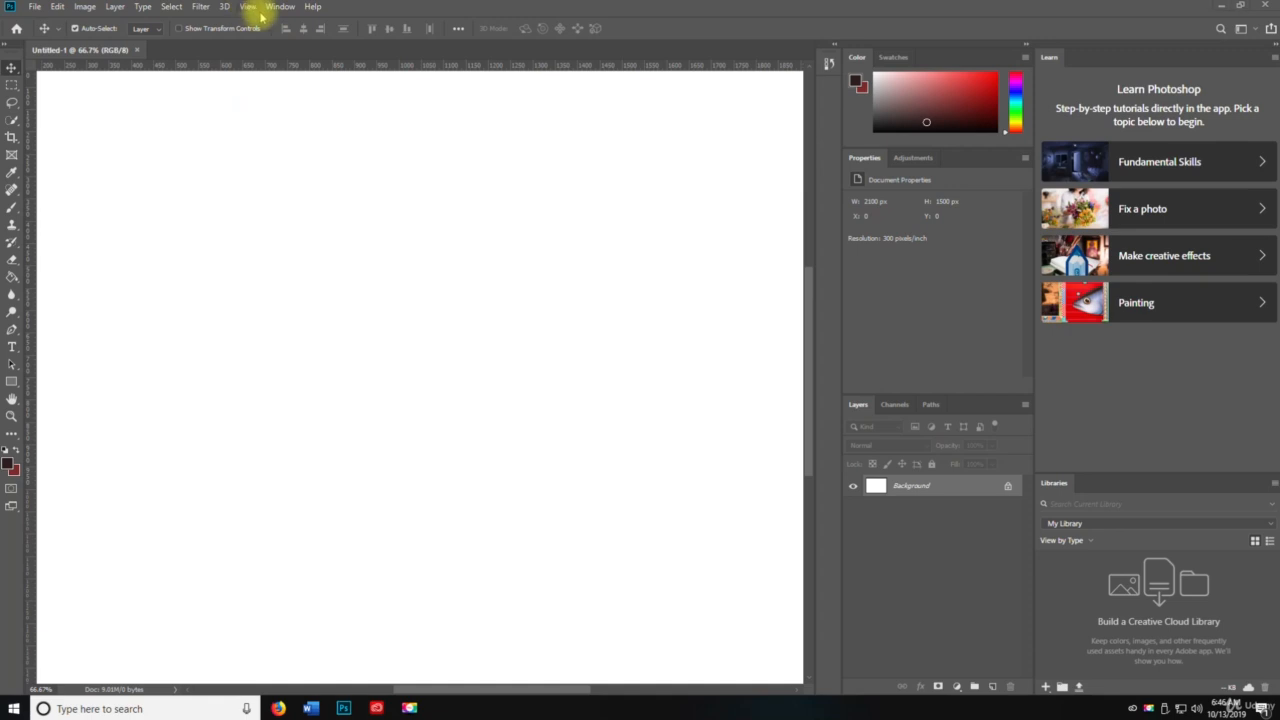
{"action": "left_click", "coordinate": [255, 8]}
{"action": "left_click", "coordinate": [270, 116]}
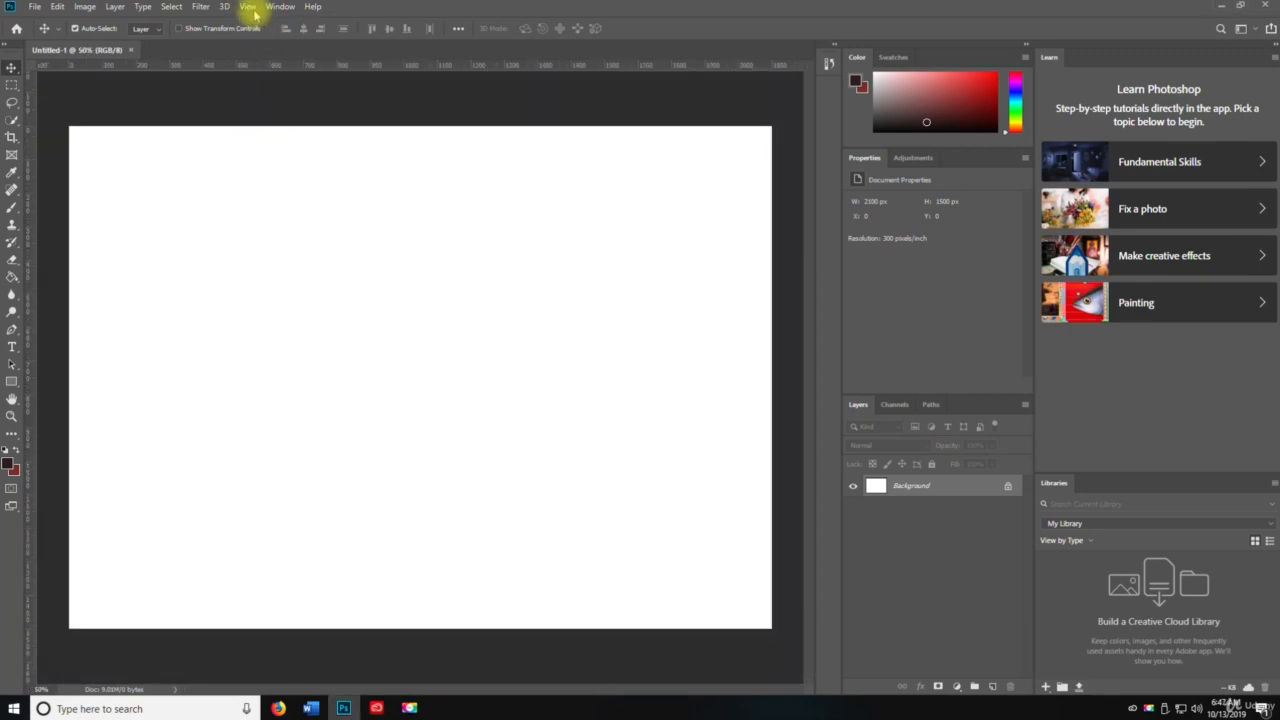
Step: Fit the canvas on screen
{"action": "left_click", "coordinate": [249, 7]}
{"action": "left_click", "coordinate": [281, 134]}
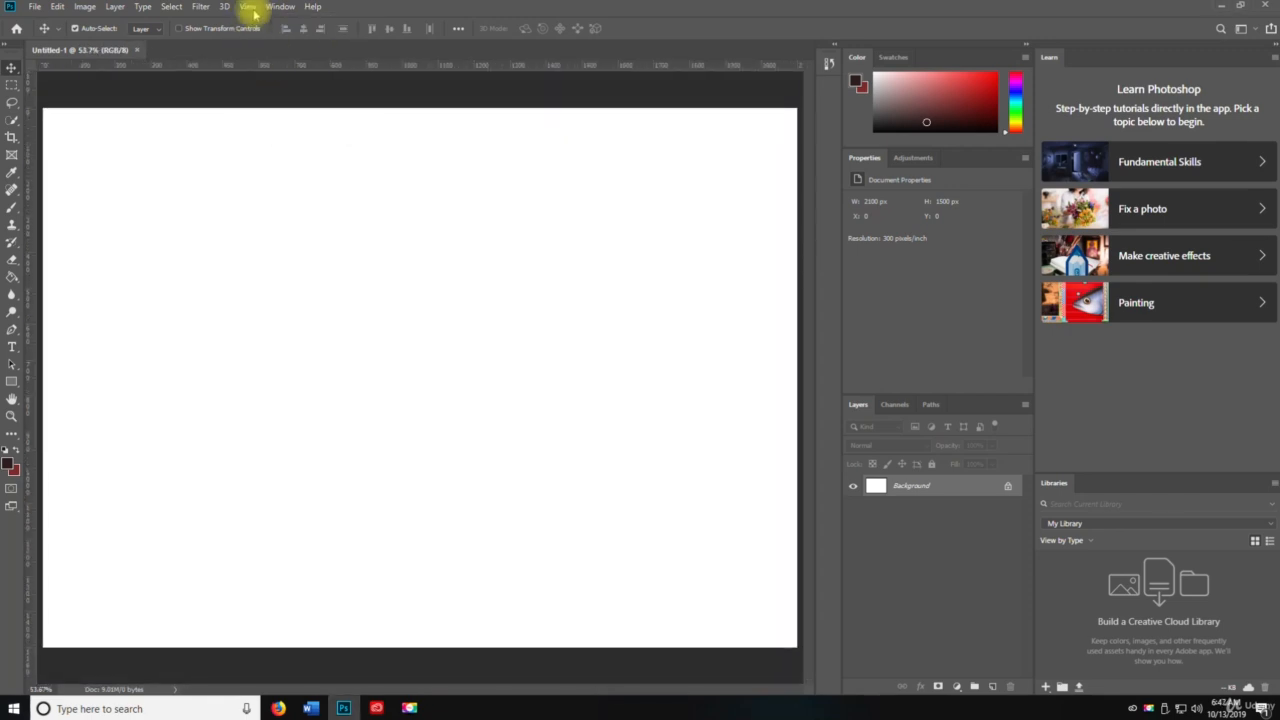
Step: Switch the view to 100% and then to 200%
{"action": "left_click", "coordinate": [250, 7]}
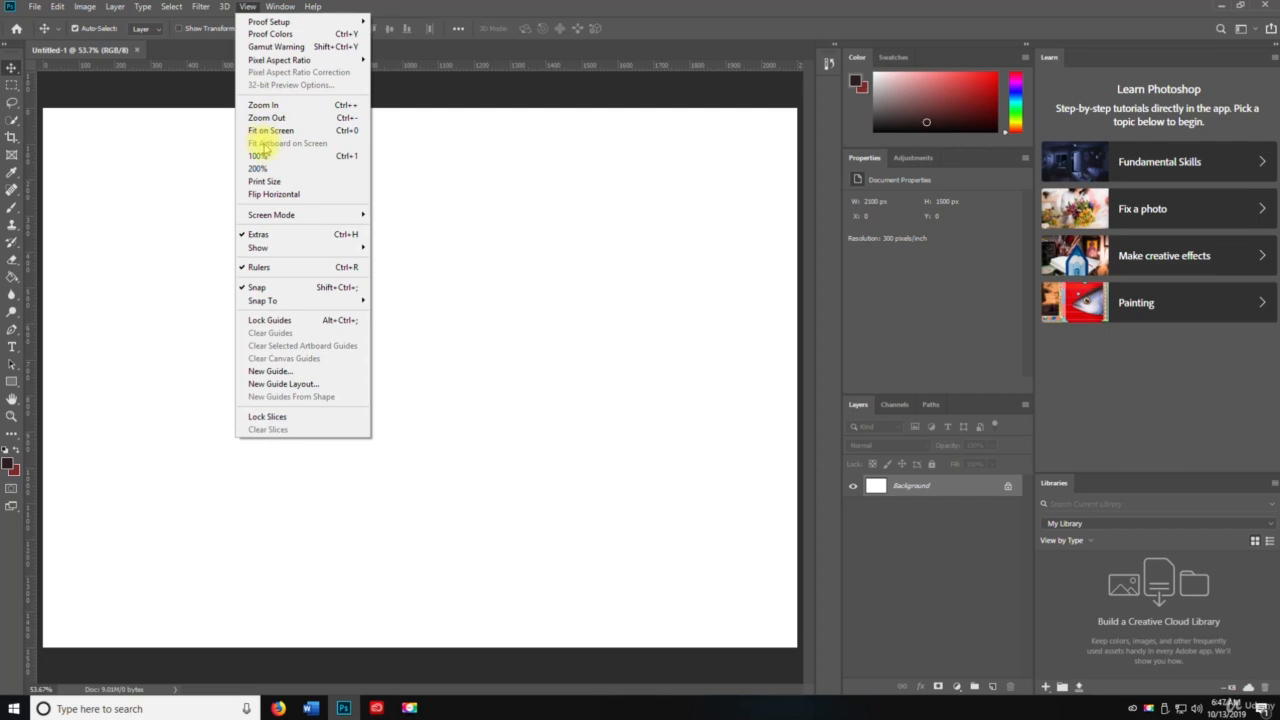
{"action": "left_click", "coordinate": [258, 157]}
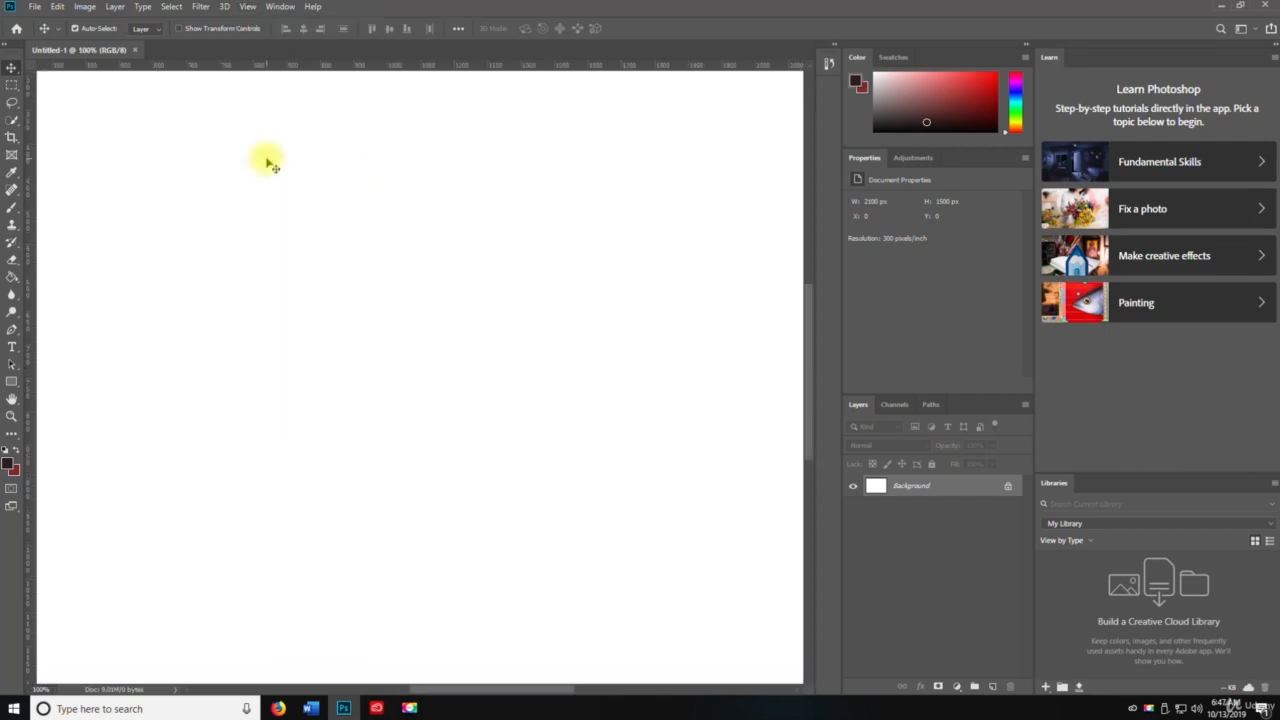
{"action": "left_click", "coordinate": [247, 8]}
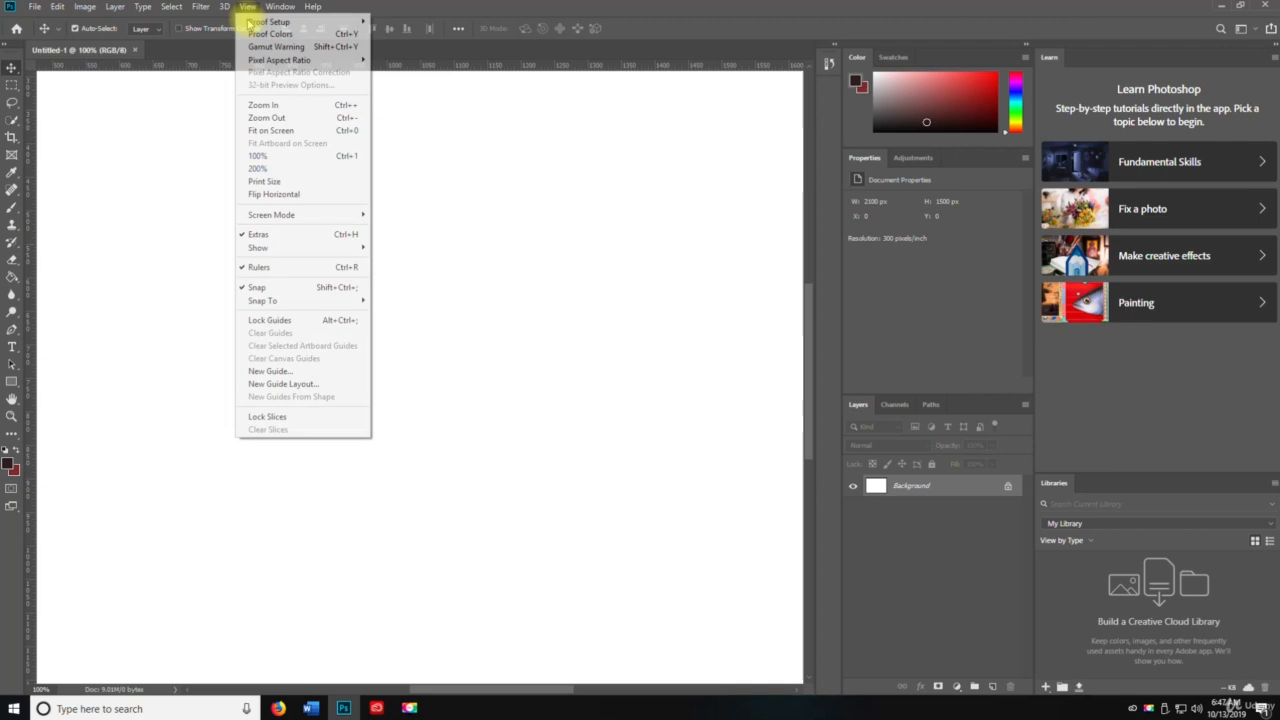
{"action": "left_click", "coordinate": [257, 169]}
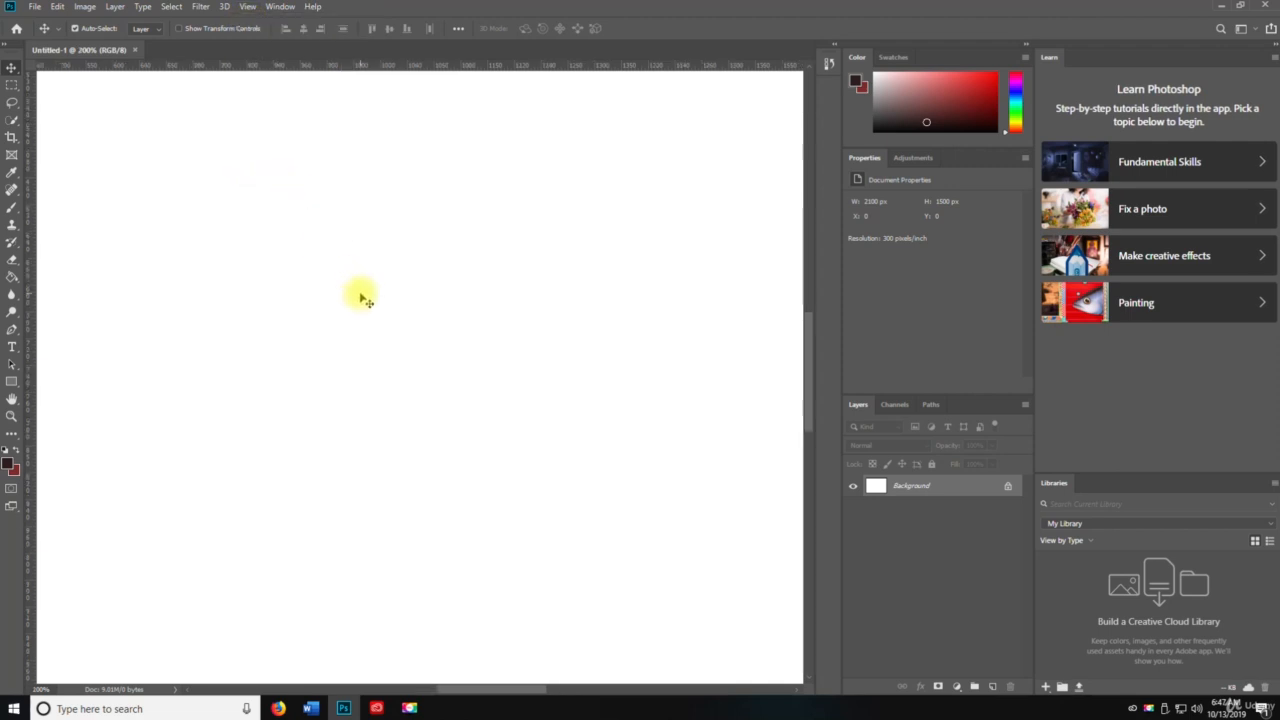
Step: Use the Zoom tool to zoom out to 16.7% and back in to 66.7%
{"action": "key", "text": "z"}
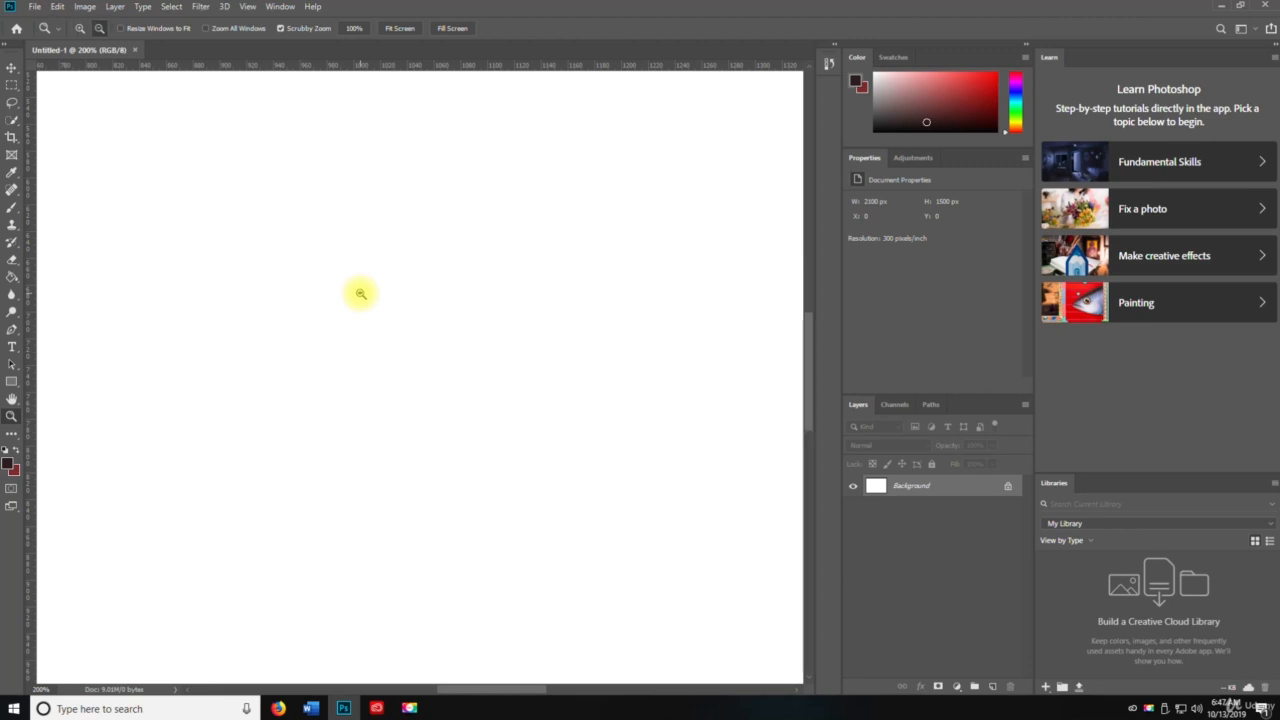
{"action": "left_click", "coordinate": [361, 294], "text": "alt"}
{"action": "left_click", "coordinate": [361, 294], "text": "alt"}
{"action": "left_click", "coordinate": [361, 294], "text": "alt"}
{"action": "left_click", "coordinate": [361, 294], "text": "alt"}
{"action": "left_click", "coordinate": [361, 294], "text": "alt"}
{"action": "left_click", "coordinate": [393, 399], "text": "alt"}
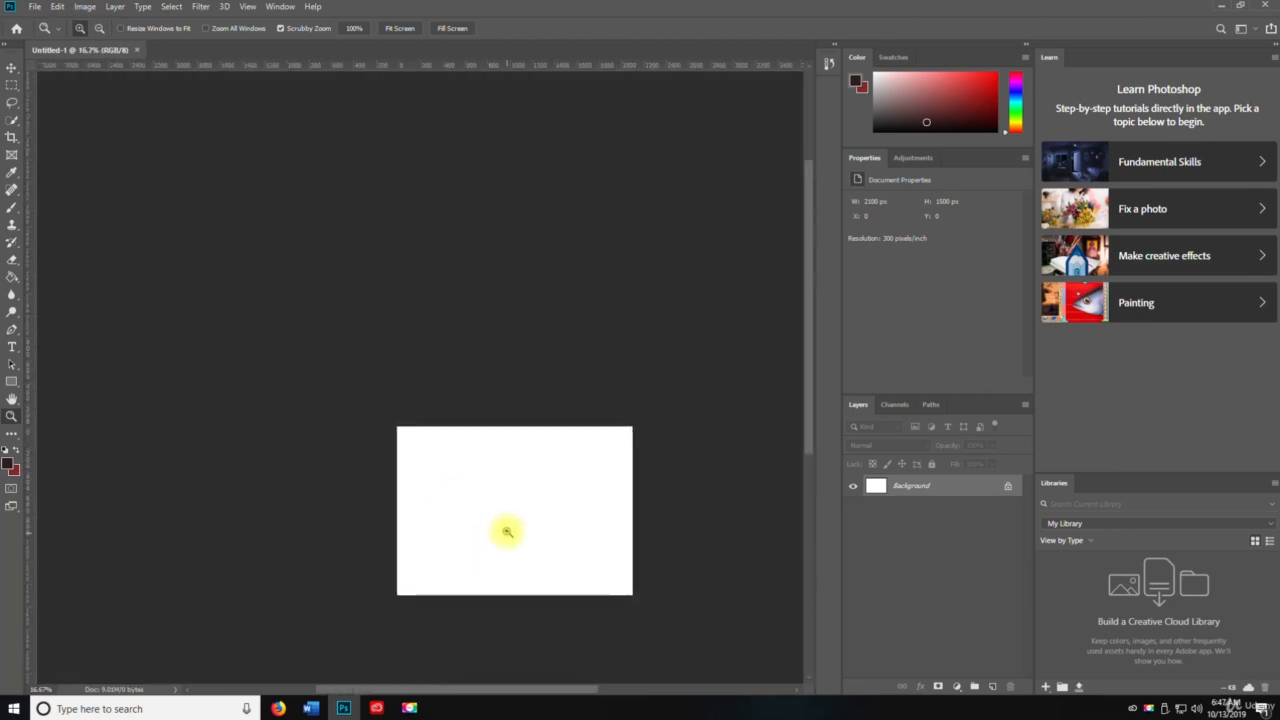
{"action": "left_click", "coordinate": [507, 532]}
{"action": "left_click", "coordinate": [507, 531]}
{"action": "left_click", "coordinate": [508, 527]}
{"action": "left_click", "coordinate": [480, 336]}
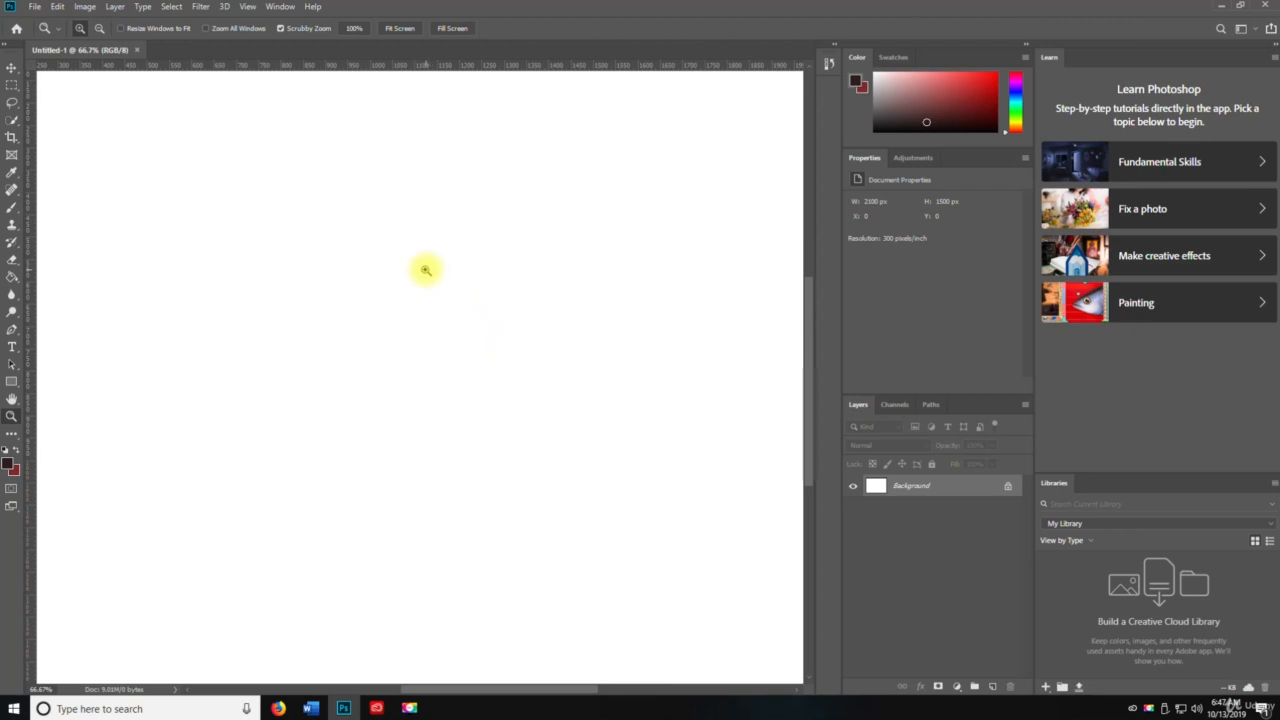
Step: Pan around the canvas with the temporary Hand tool and zoom out to 50%
{"action": "key", "text": "space"}
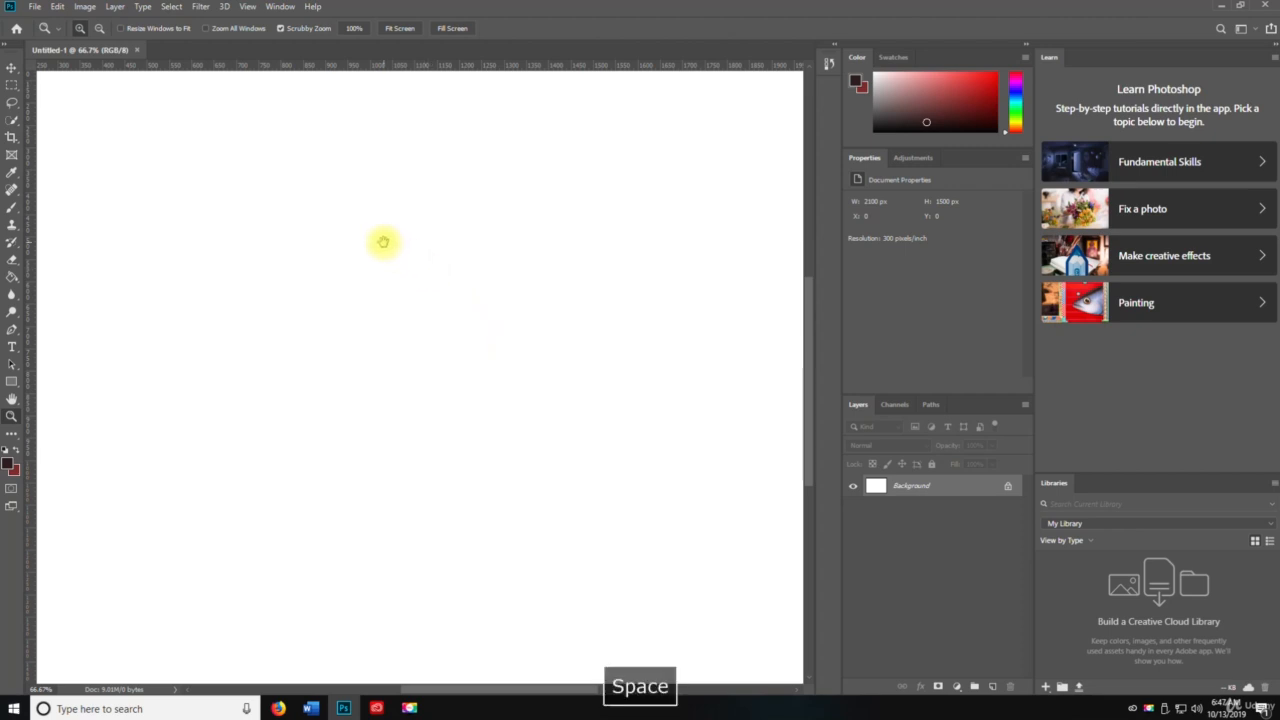
{"action": "left_click_drag", "start_coordinate": [420, 269], "coordinate": [506, 337]}
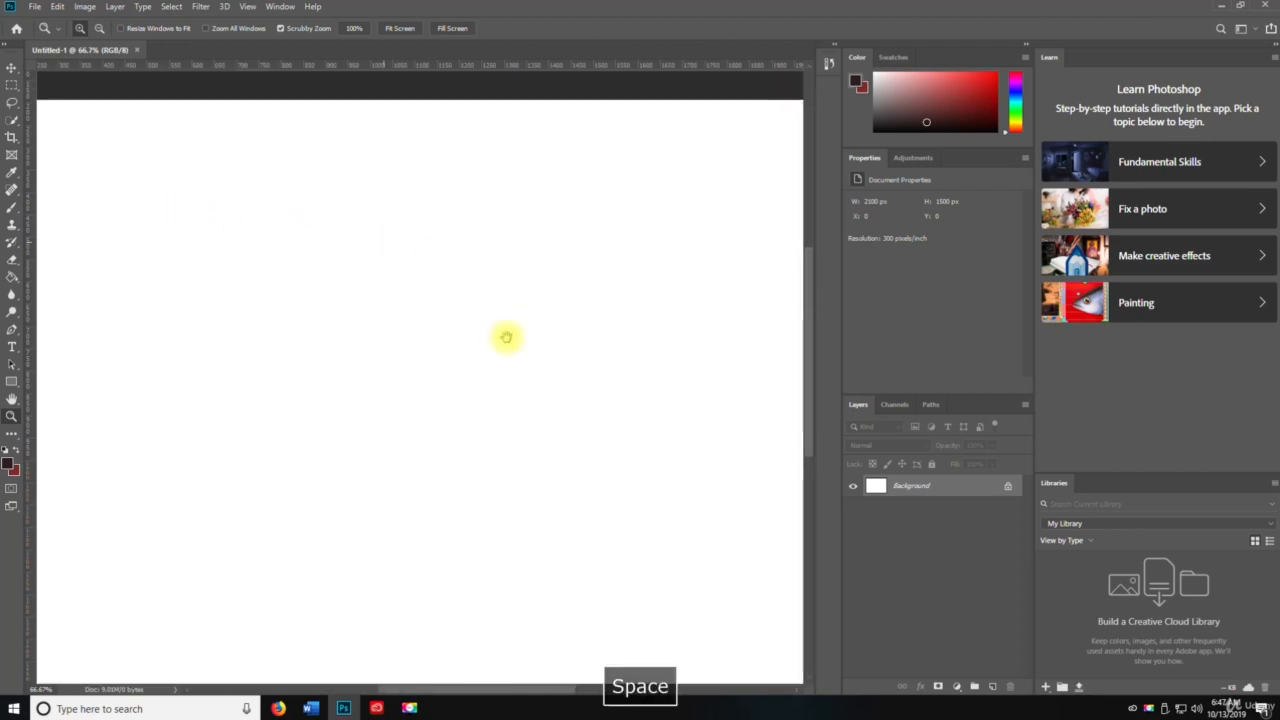
{"action": "left_click", "coordinate": [465, 287], "text": "alt"}
{"action": "key", "text": "space"}
{"action": "left_click_drag", "start_coordinate": [531, 457], "coordinate": [497, 320]}
{"action": "key", "text": "space"}
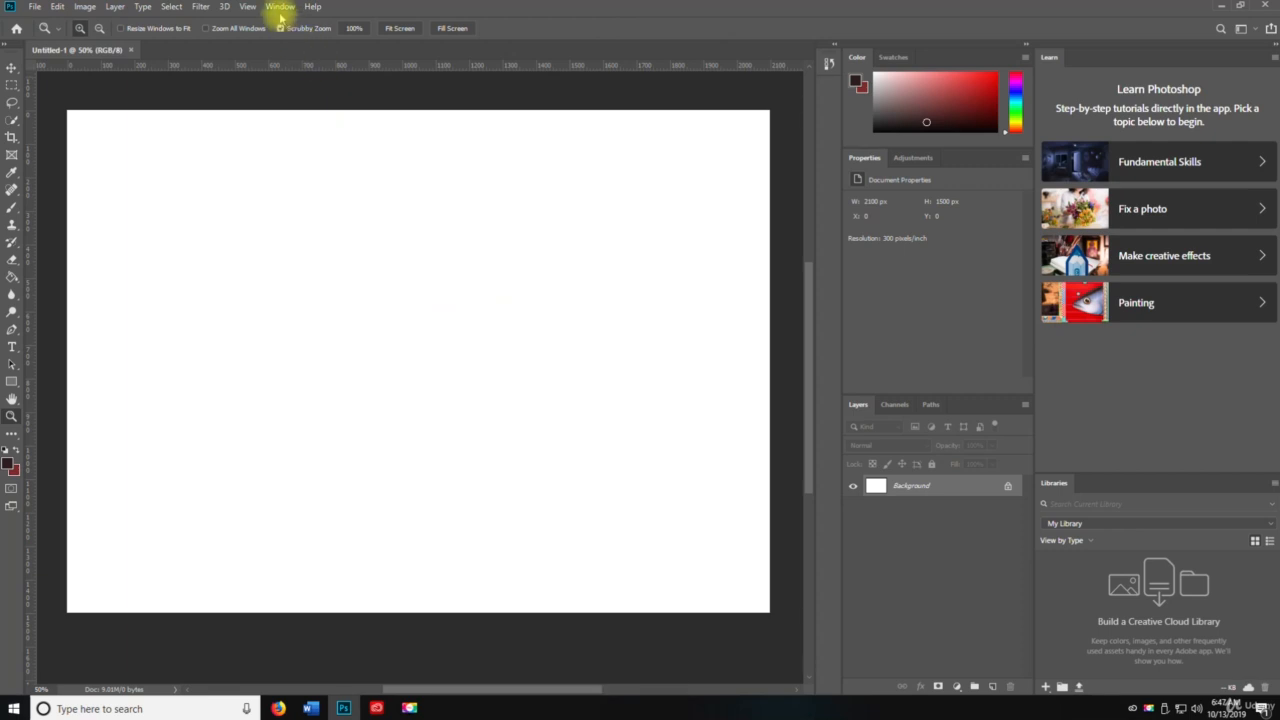
Step: View the document at Print Size
{"action": "left_click", "coordinate": [246, 8]}
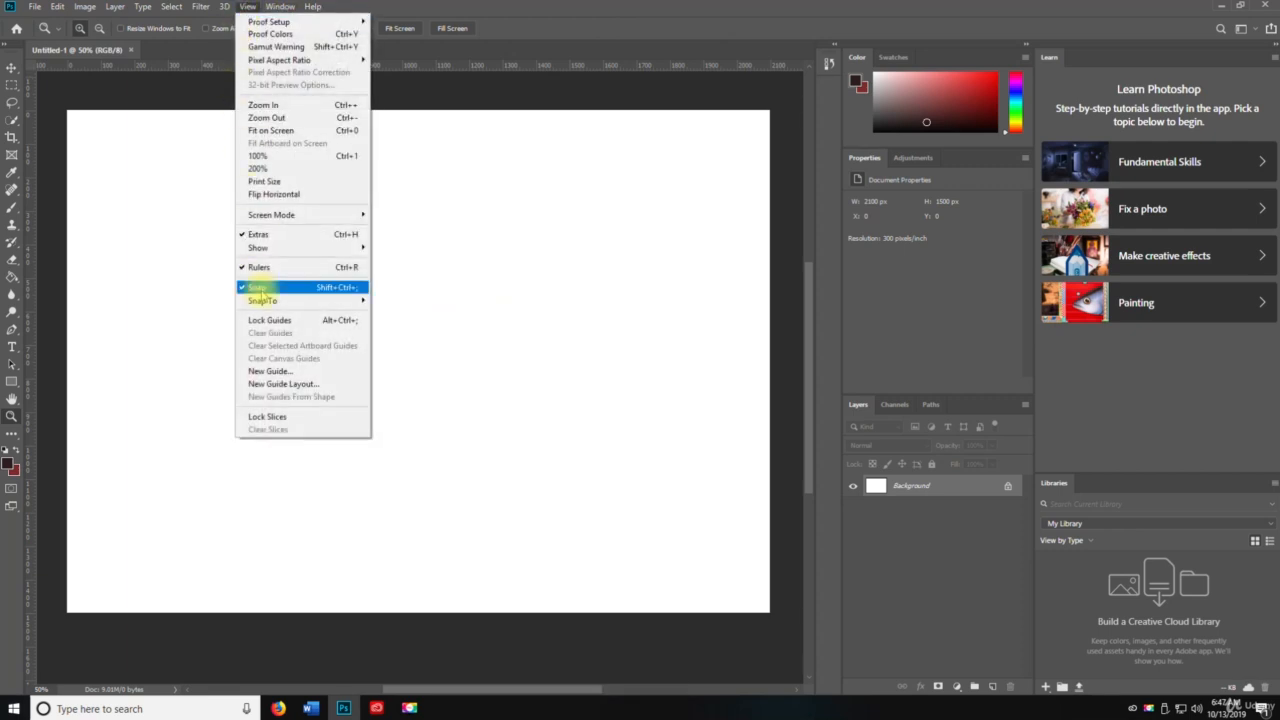
{"action": "left_click", "coordinate": [321, 184]}
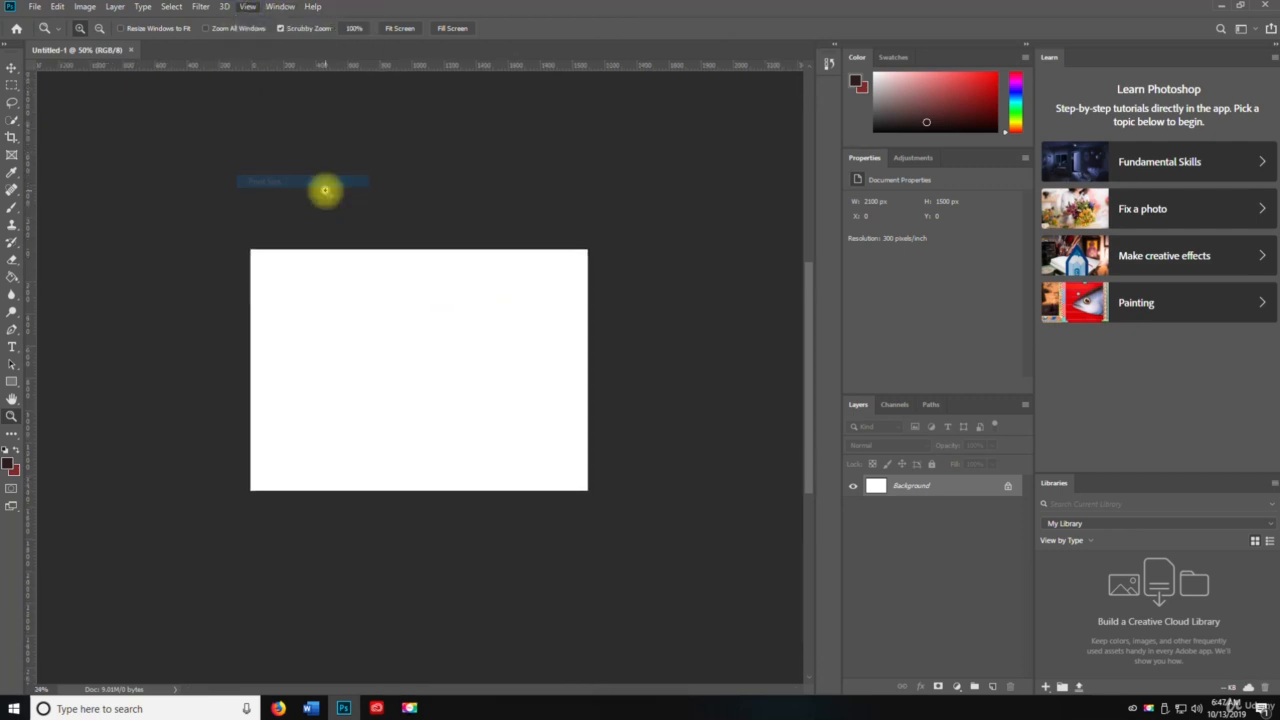
Step: Flip the canvas view horizontally and then flip it back
{"action": "left_click", "coordinate": [267, 9]}
{"action": "mouse_move", "coordinate": [249, 6]}
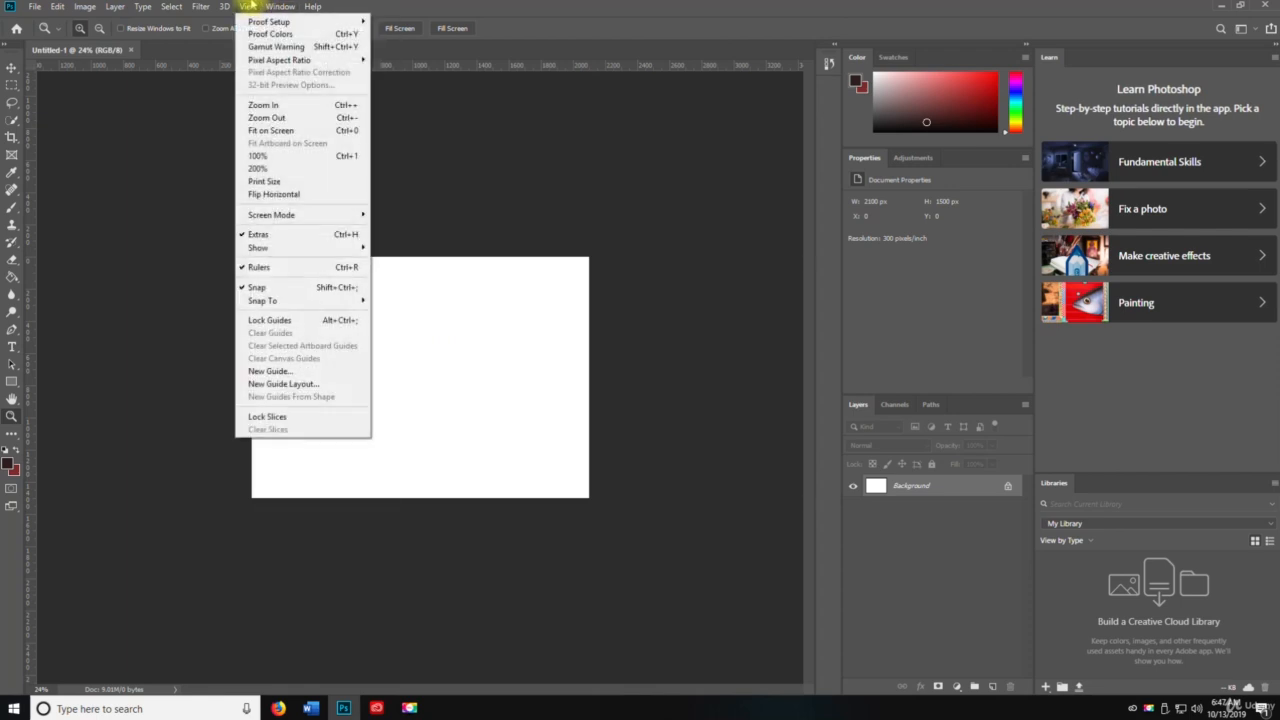
{"action": "left_click", "coordinate": [265, 194]}
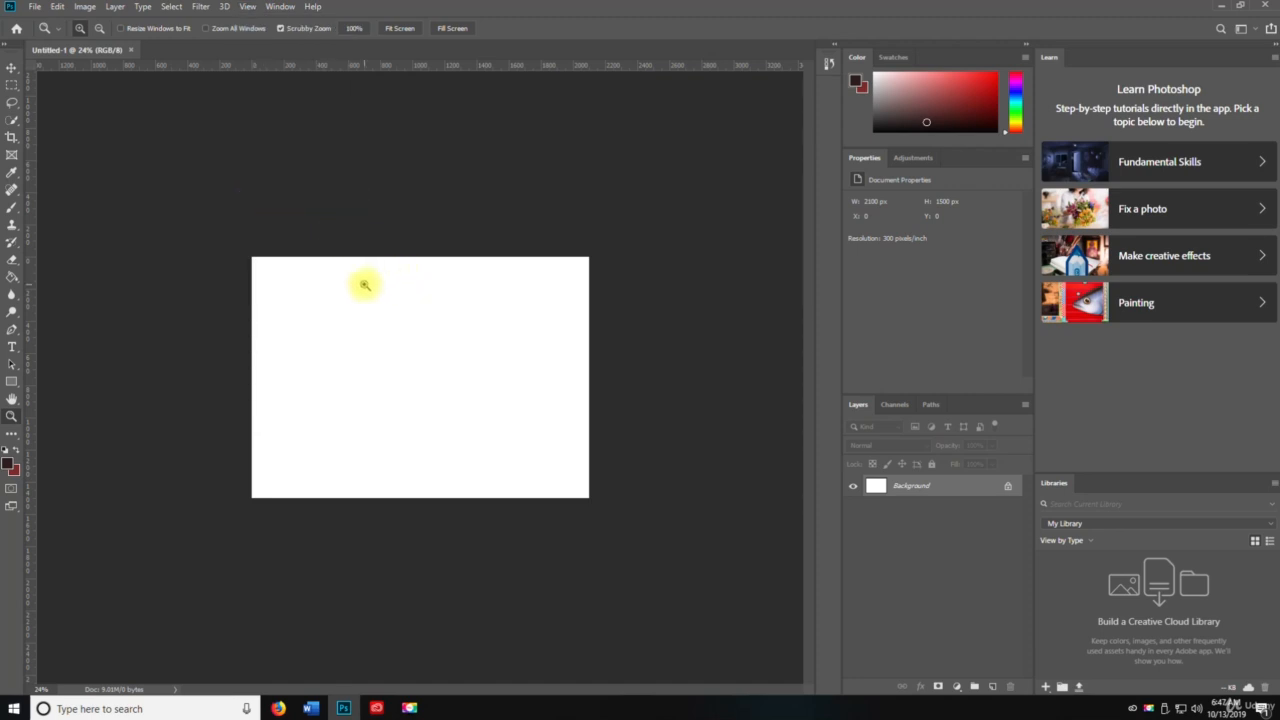
{"action": "left_click", "coordinate": [241, 6]}
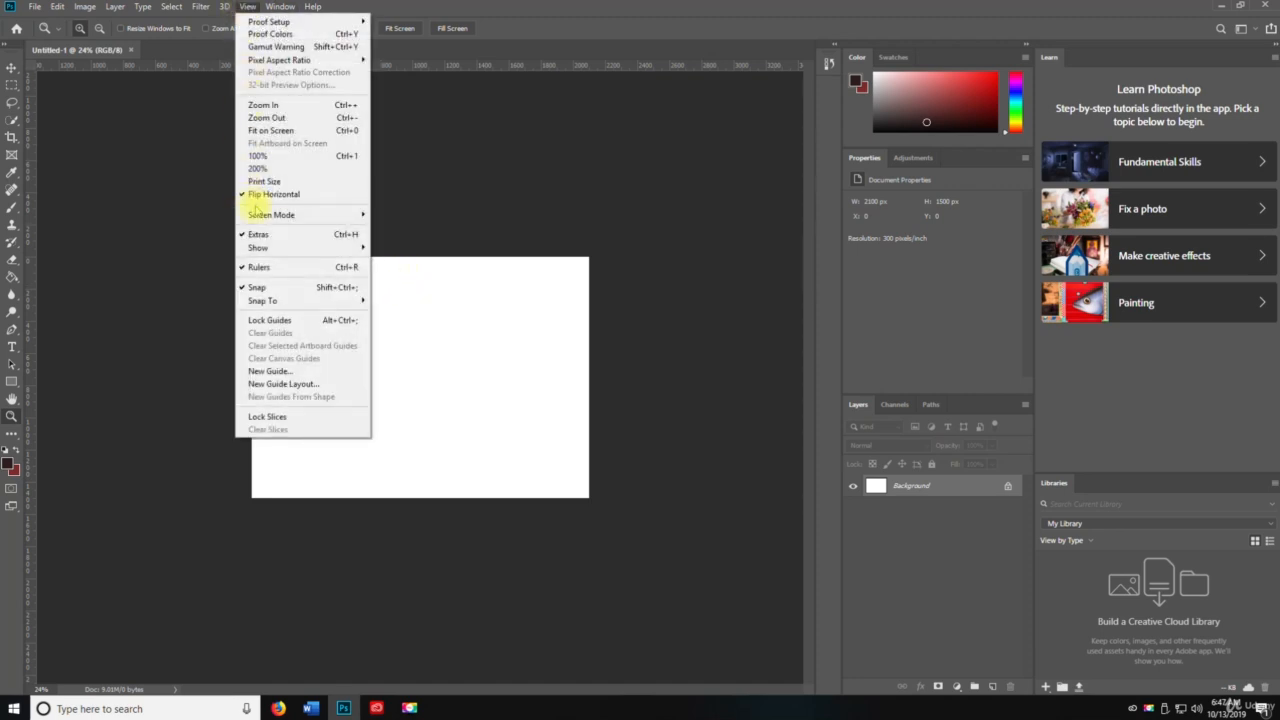
{"action": "left_click", "coordinate": [272, 194]}
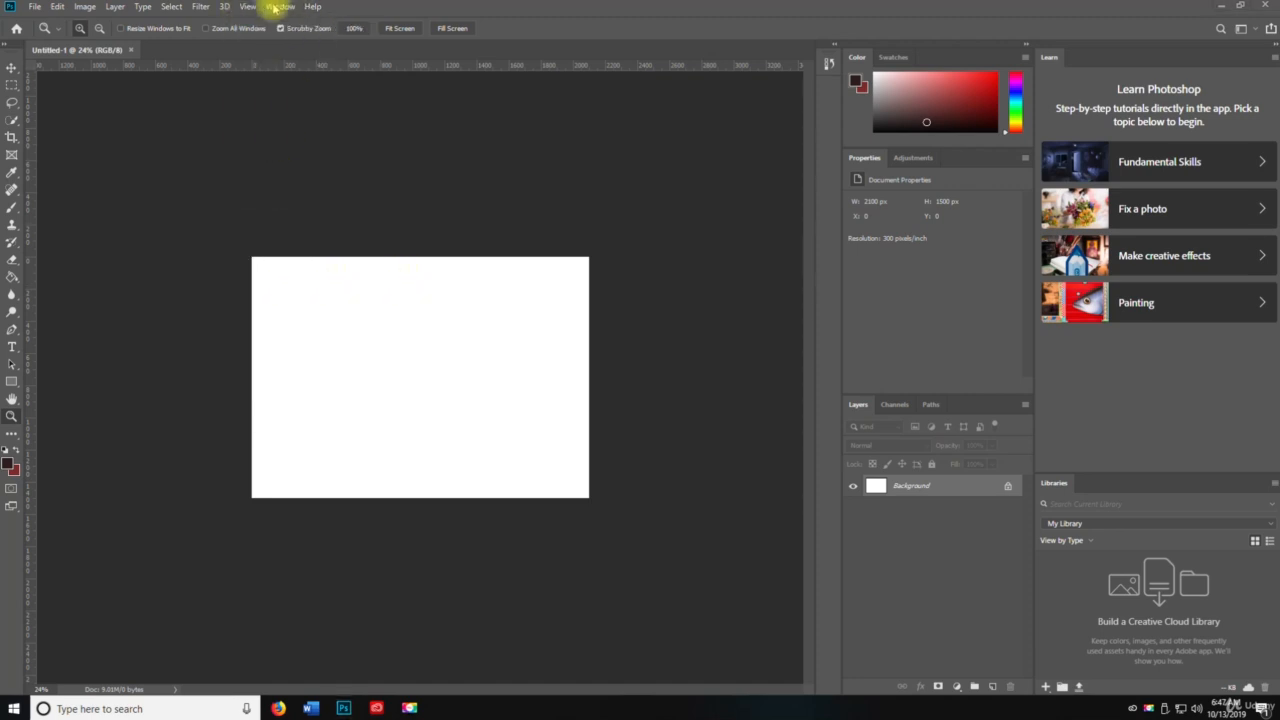
Step: Examine the Screen Mode options under the View menu
{"action": "left_click", "coordinate": [273, 7]}
{"action": "left_click", "coordinate": [247, 7]}
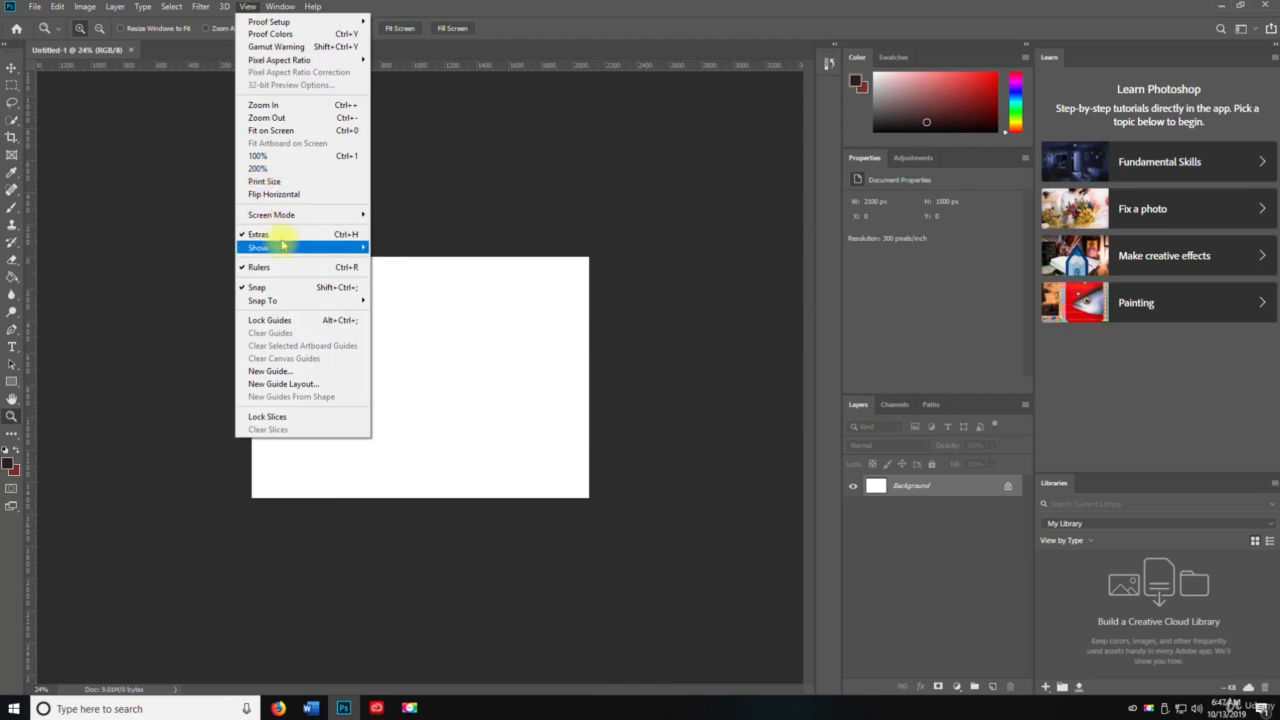
{"action": "mouse_move", "coordinate": [285, 214]}
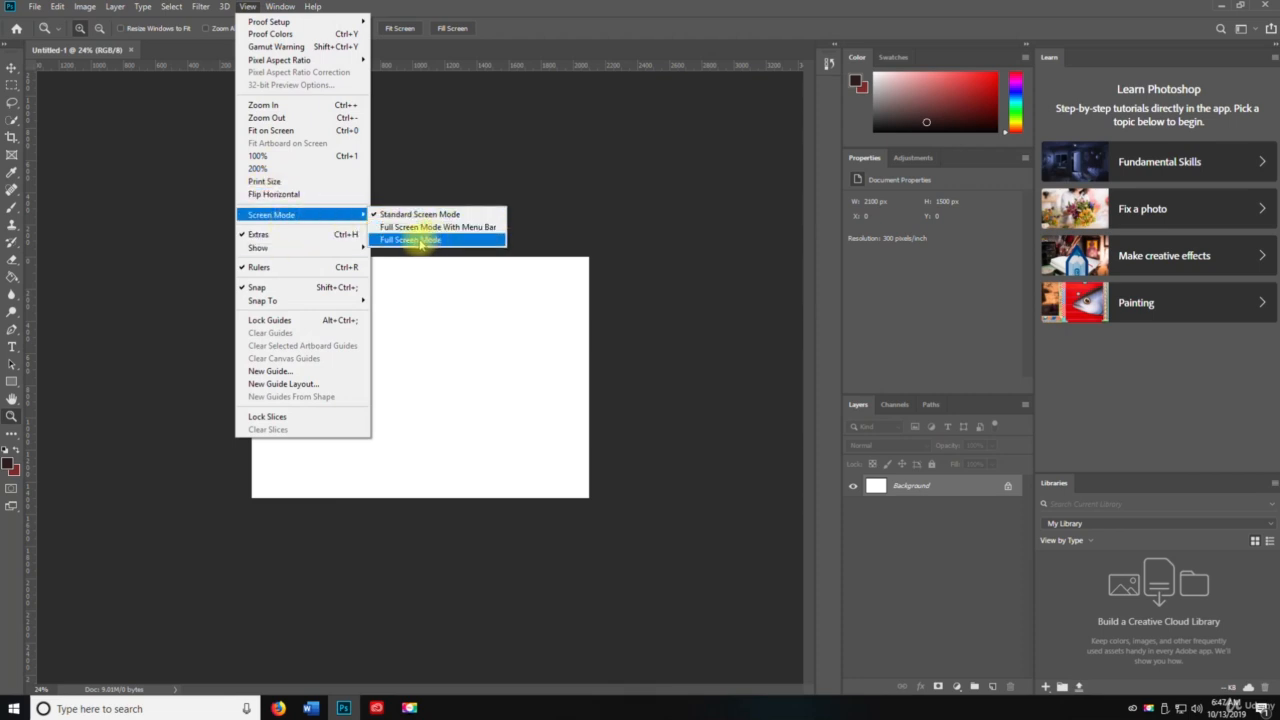
{"action": "left_click", "coordinate": [256, 7]}
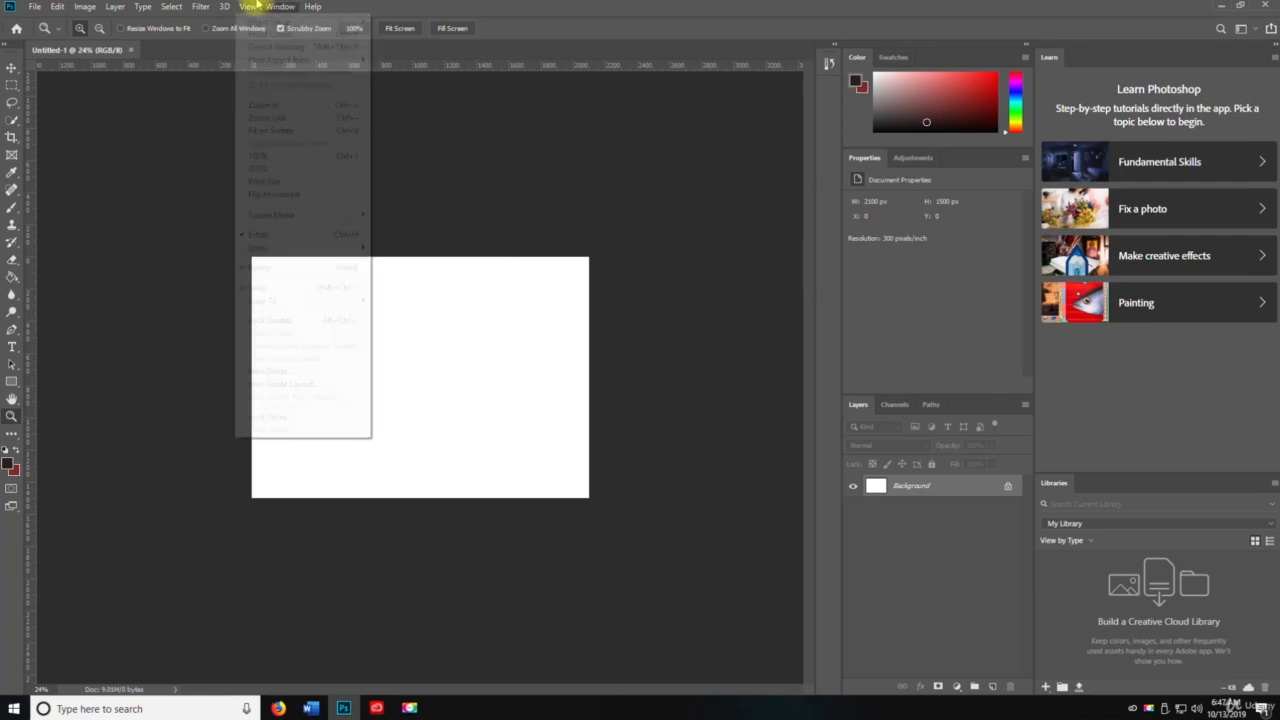
{"action": "left_click", "coordinate": [245, 7]}
{"action": "left_click", "coordinate": [245, 7]}
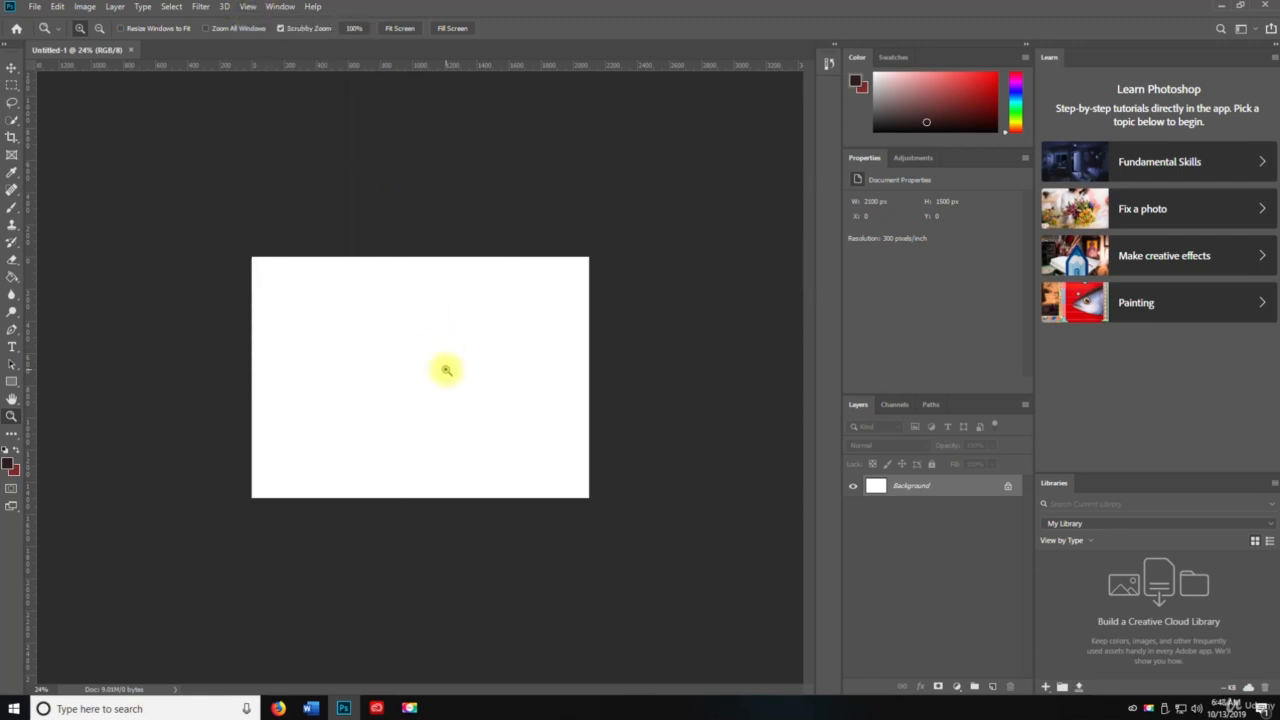
Step: Switch to Full Screen Mode With Menu Bar and pan the canvas with the Hand tool
{"action": "type", "text": "ff"}
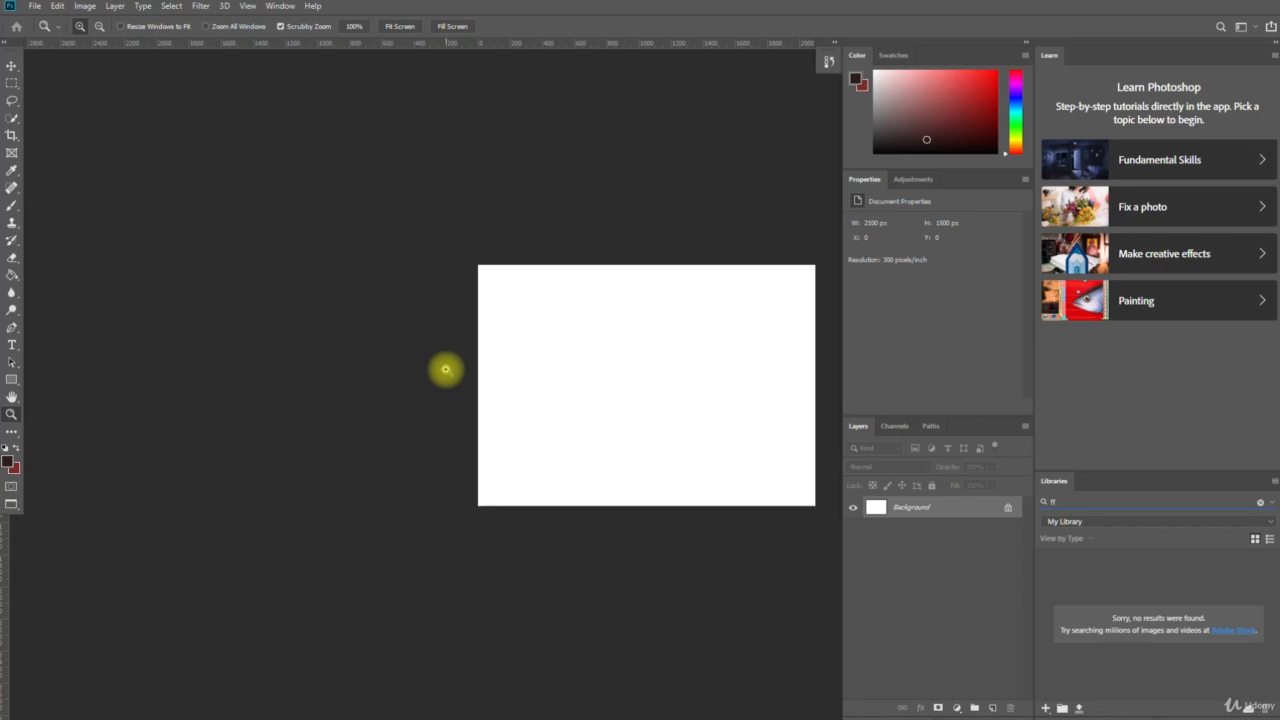
{"action": "key", "text": "Tab"}
{"action": "key", "text": "space"}
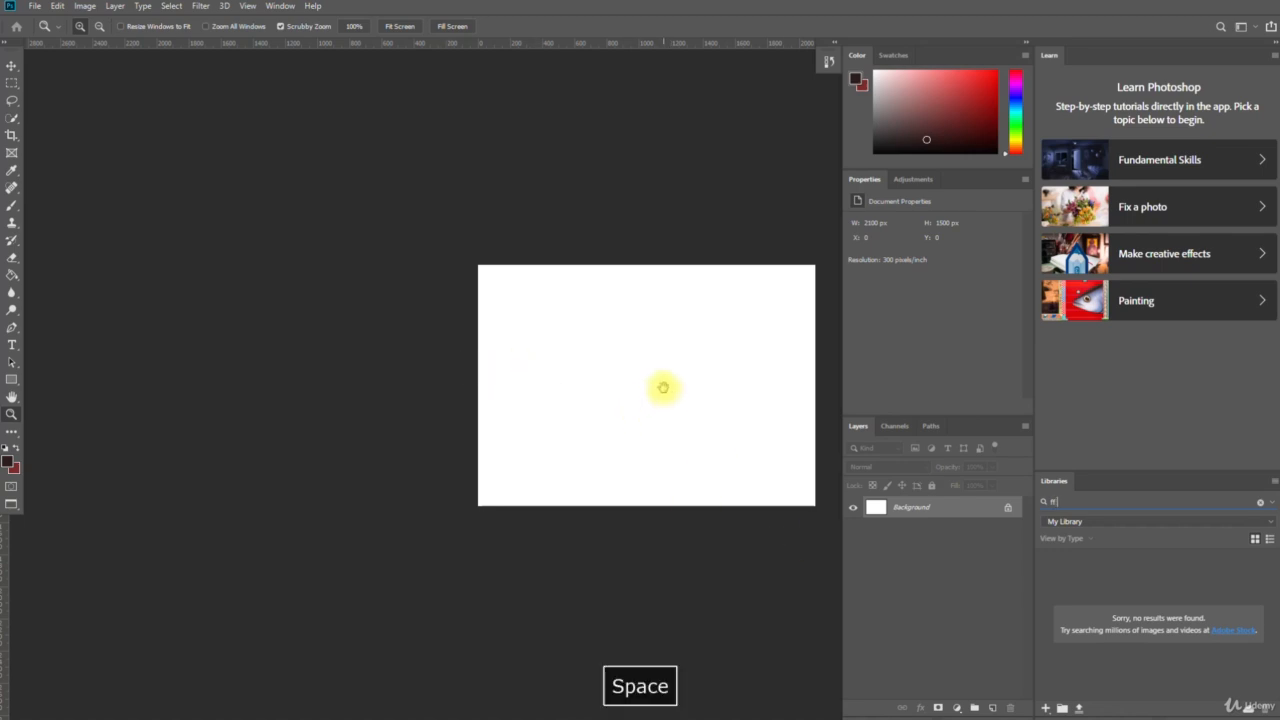
{"action": "left_click_drag", "start_coordinate": [663, 387], "coordinate": [380, 326]}
Step: Hide the panels and pan the canvas in full screen mode
{"action": "key", "text": "Tab"}
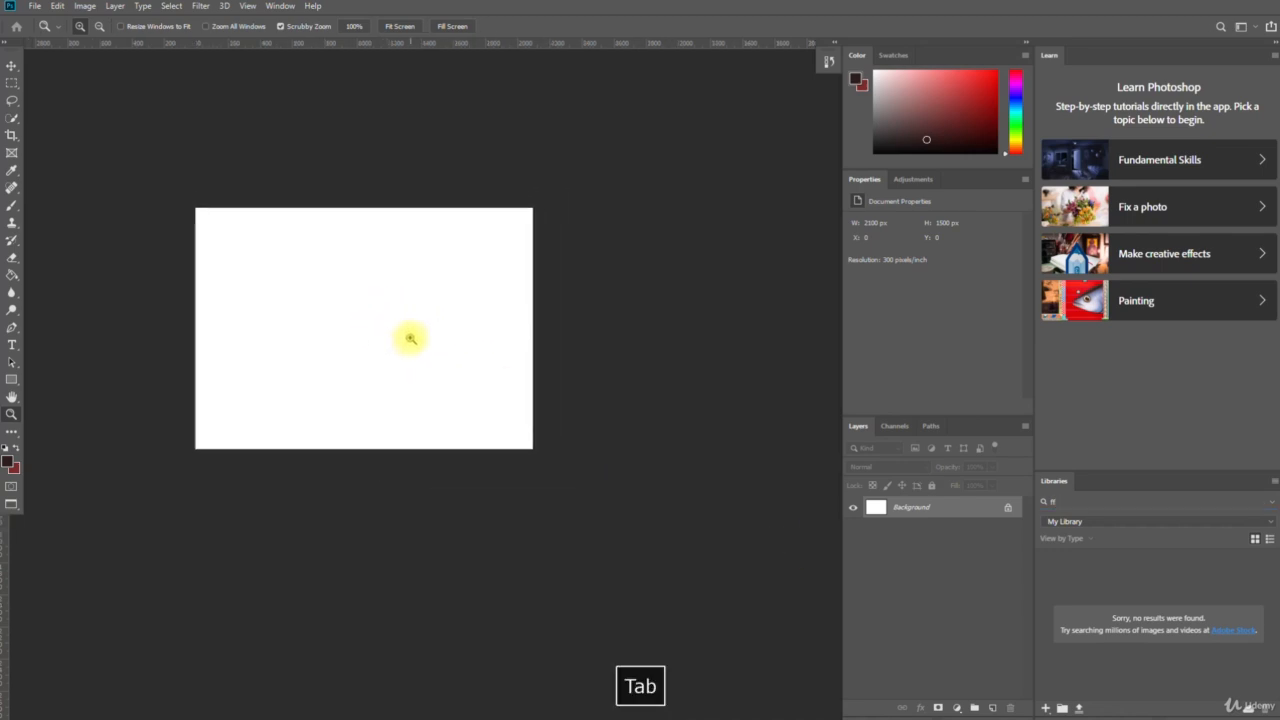
{"action": "key", "text": "space"}
{"action": "left_click_drag", "start_coordinate": [711, 337], "coordinate": [565, 287]}
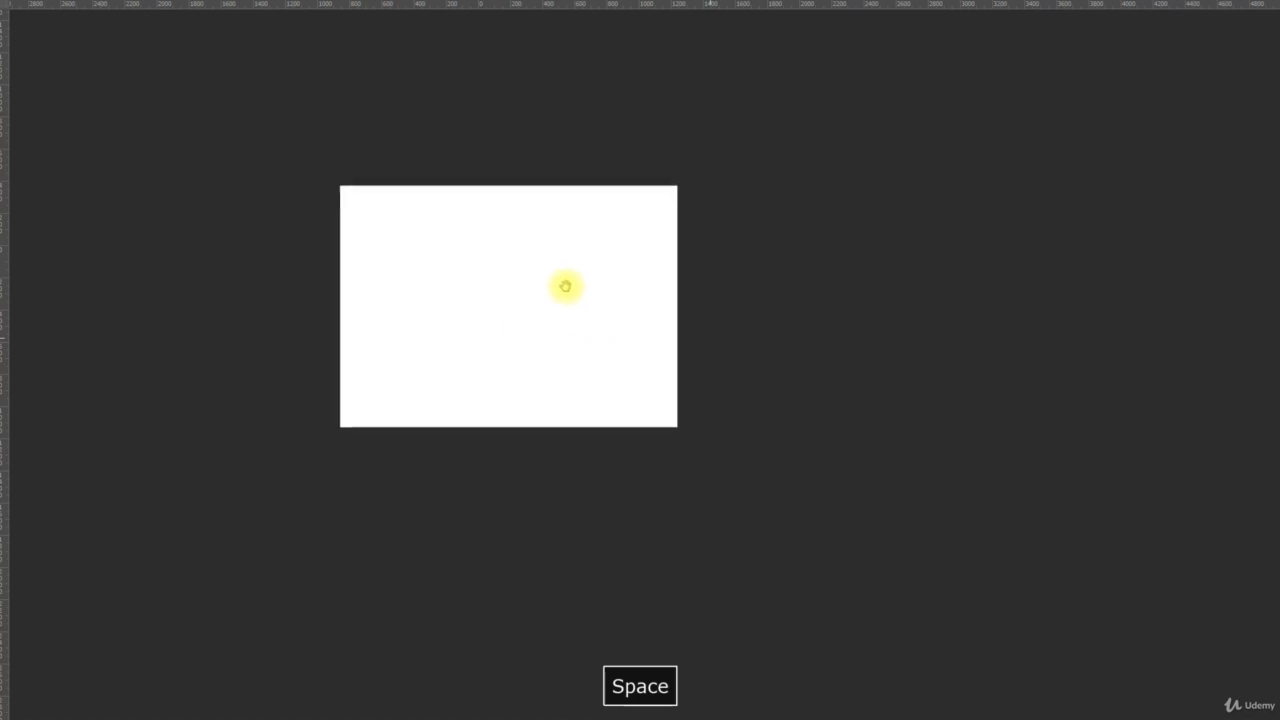
Step: Cycle the screen modes back to Standard Screen Mode and show the panels again
{"action": "key", "text": "f"}
{"action": "key", "text": "f"}
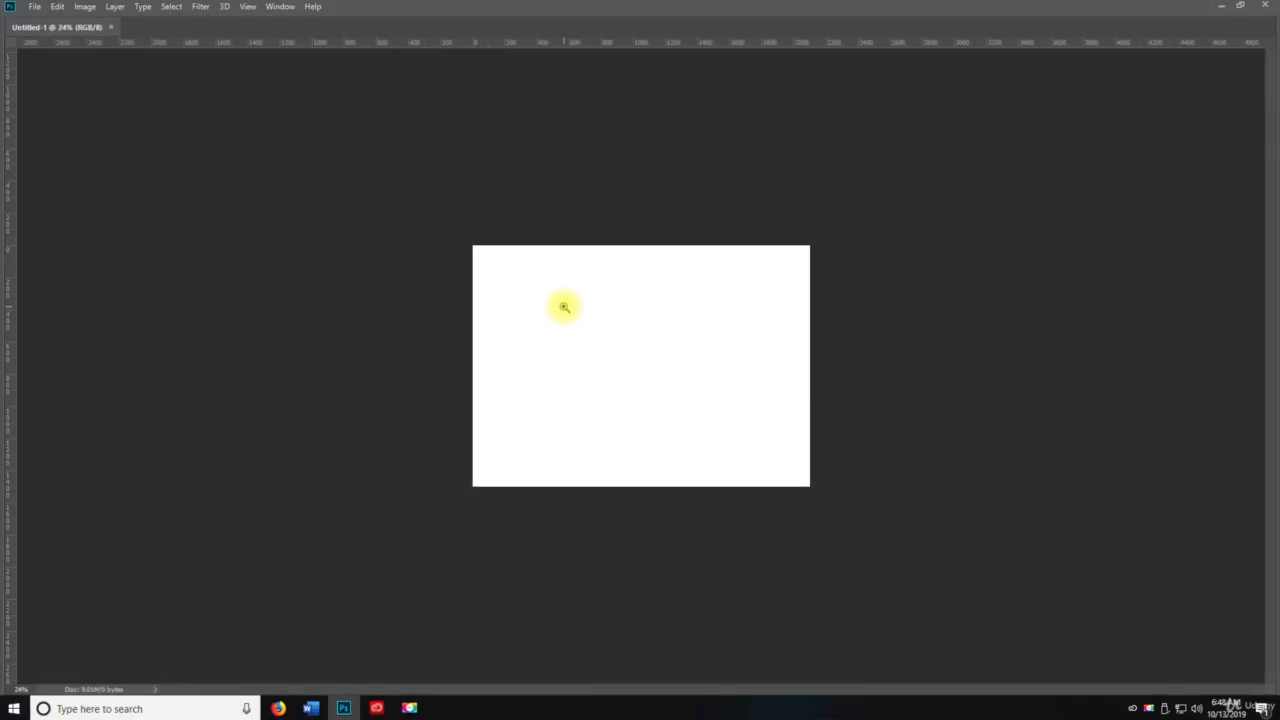
{"action": "key", "text": "f"}
{"action": "key", "text": "f"}
{"action": "key", "text": "f"}
{"action": "key", "text": "Tab"}
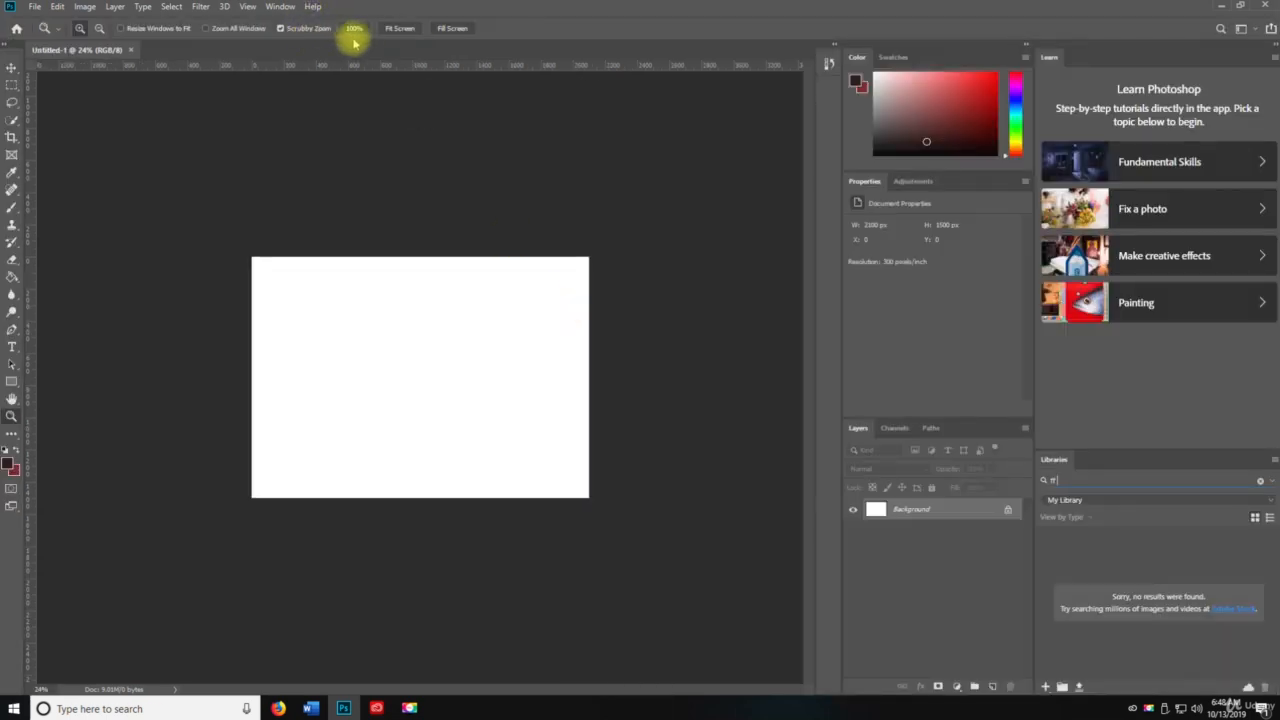
{"action": "left_click", "coordinate": [247, 6]}
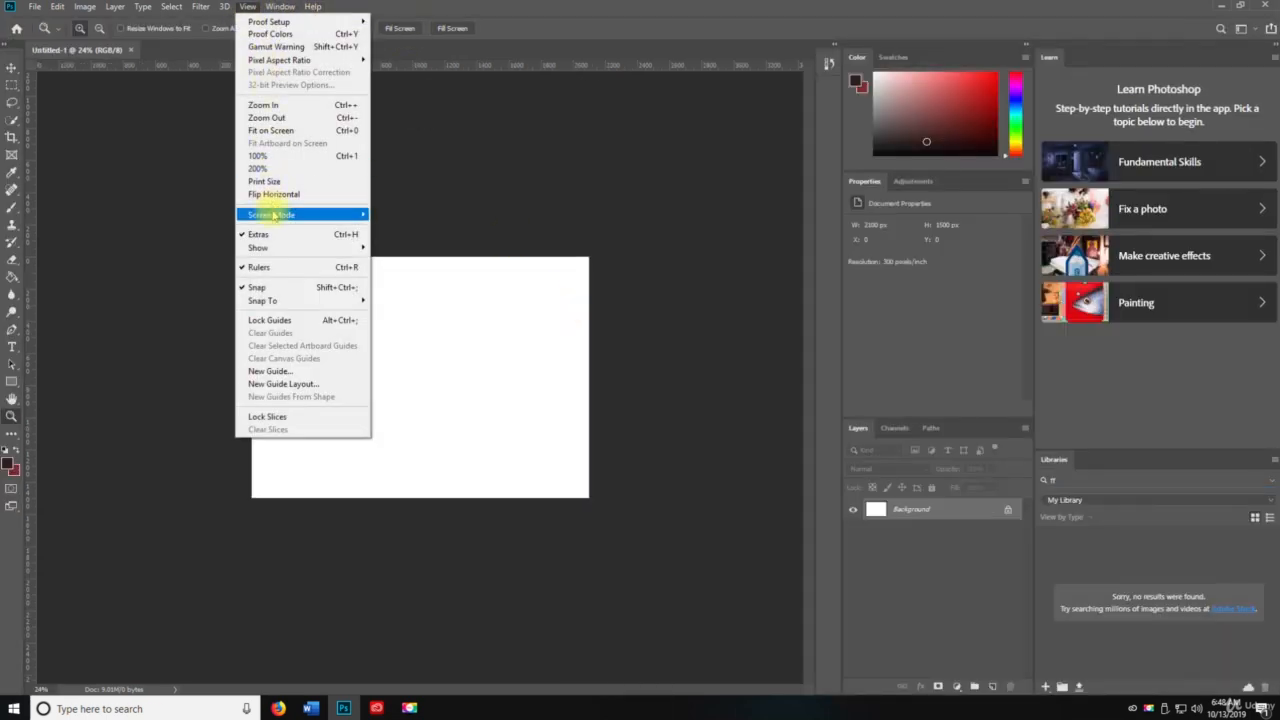
{"action": "mouse_move", "coordinate": [273, 215]}
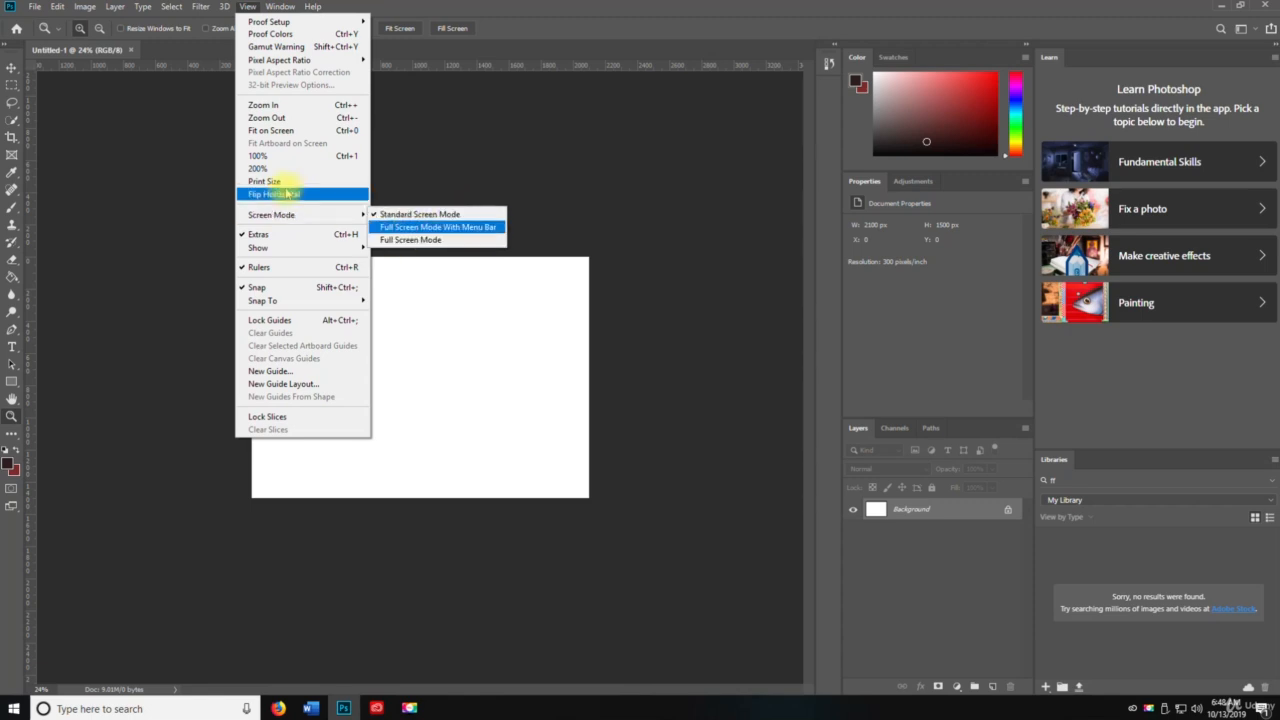
{"action": "left_click", "coordinate": [202, 228]}
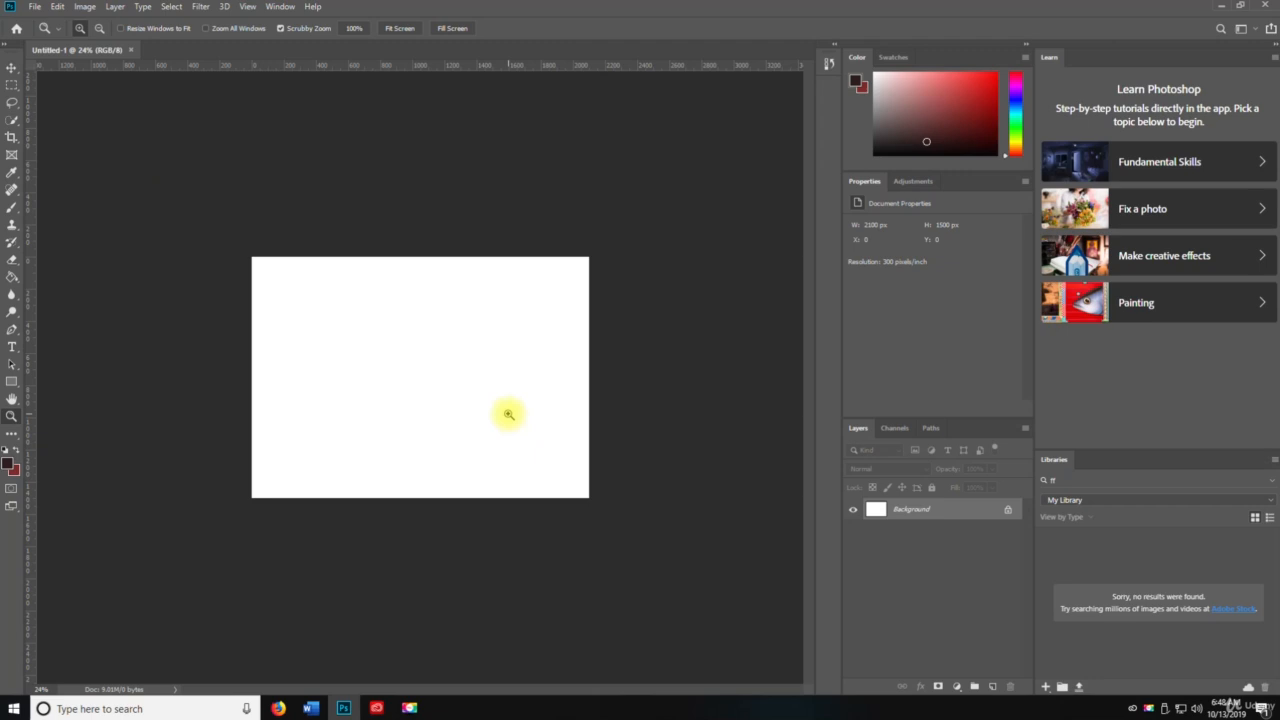
Step: Hide the panels and pan the canvas in Full Screen Mode before returning to Standard Screen Mode
{"action": "key", "text": "Tab"}
{"action": "key", "text": "space"}
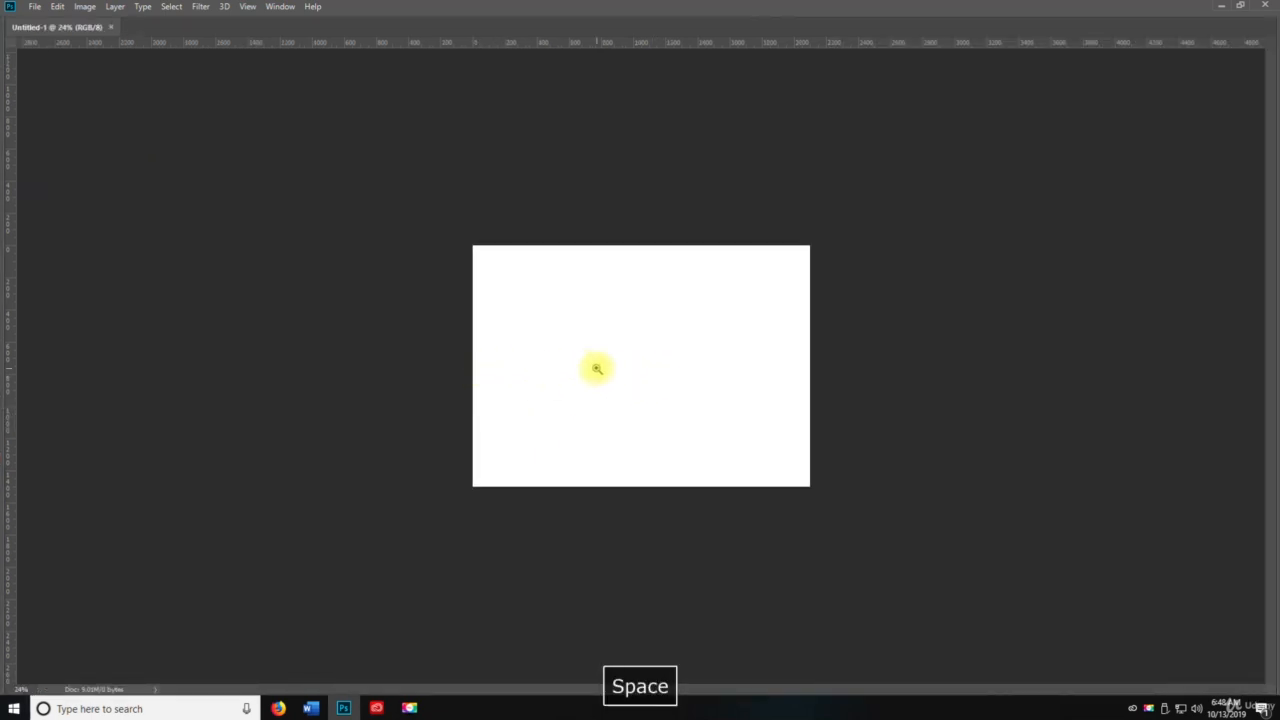
{"action": "key", "text": "f"}
{"action": "key", "text": "f"}
{"action": "key", "text": "space"}
{"action": "left_click_drag", "start_coordinate": [646, 389], "coordinate": [512, 373]}
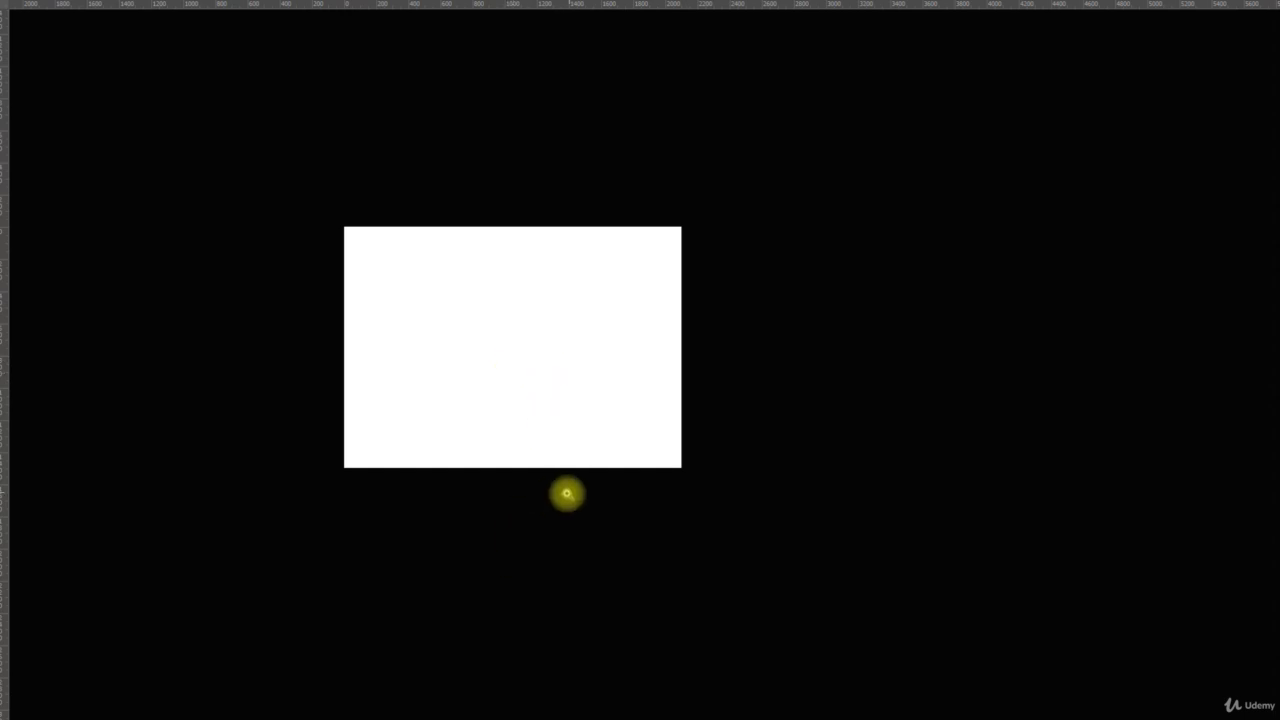
{"action": "key", "text": "f"}
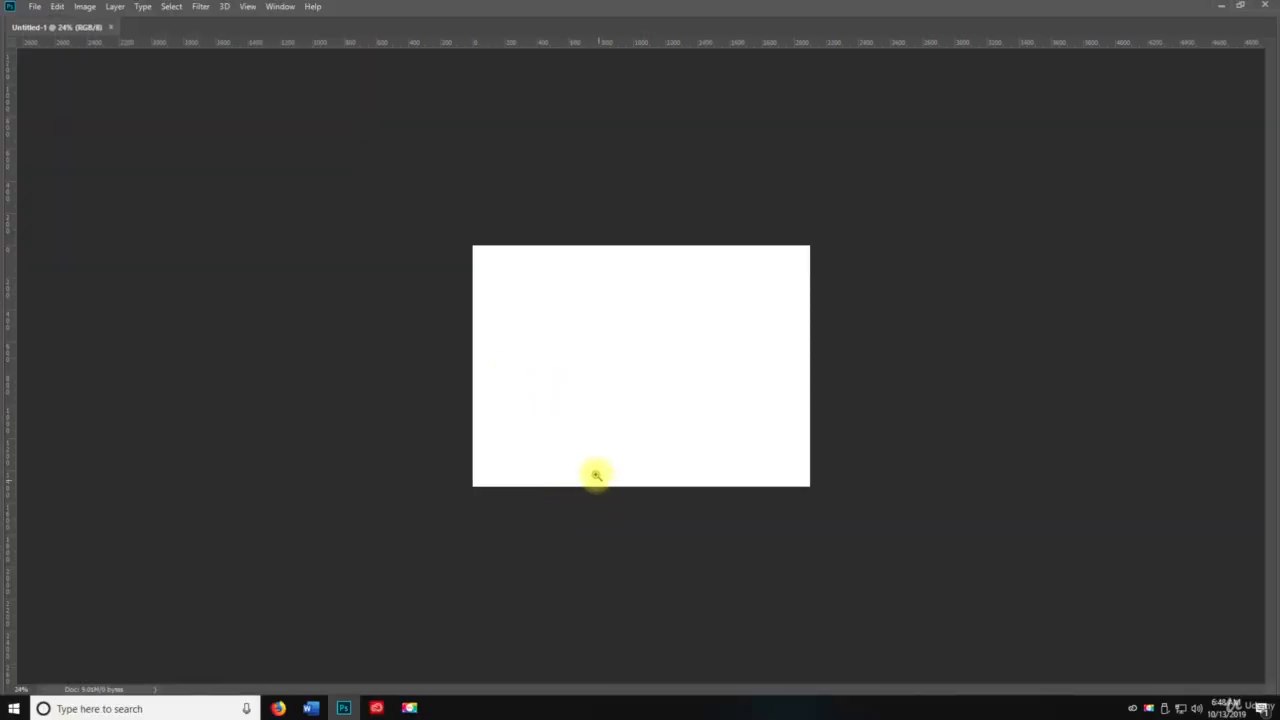
Step: Switch to Full Screen Mode With Menu Bar, cycle back to Standard Screen Mode and restore the panels
{"action": "left_click", "coordinate": [246, 6]}
{"action": "key", "text": "space"}
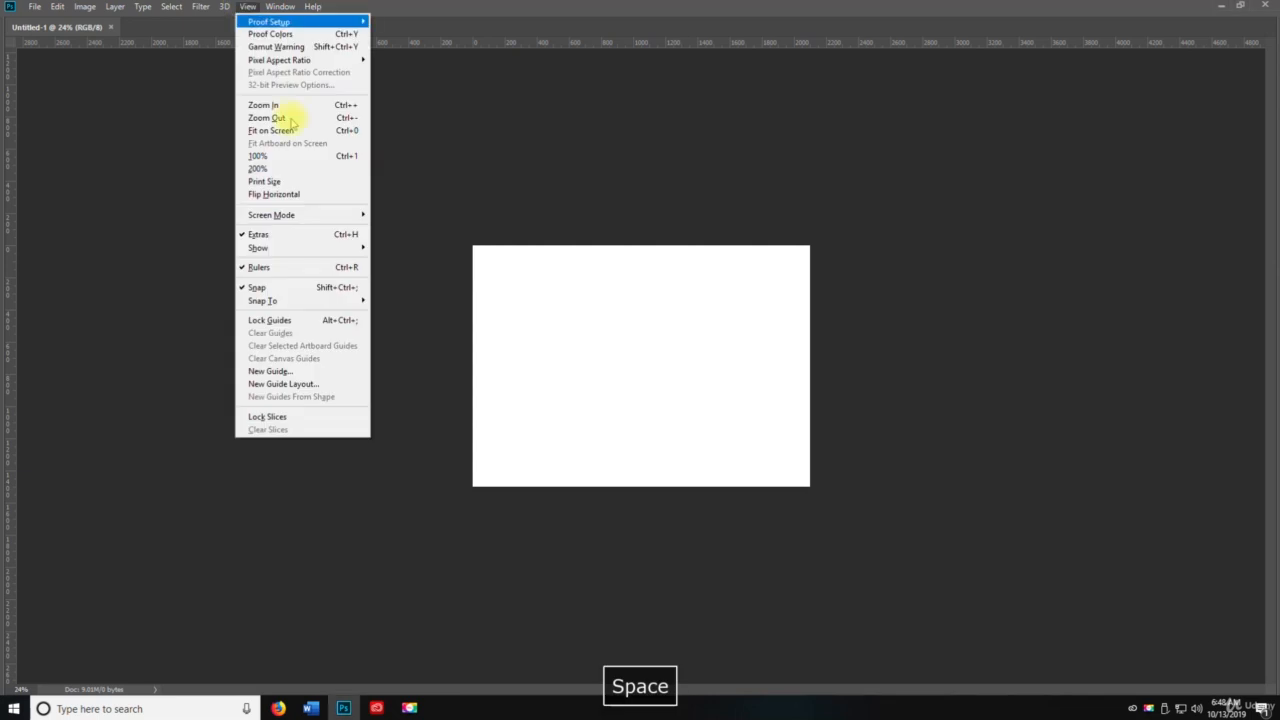
{"action": "mouse_move", "coordinate": [331, 219]}
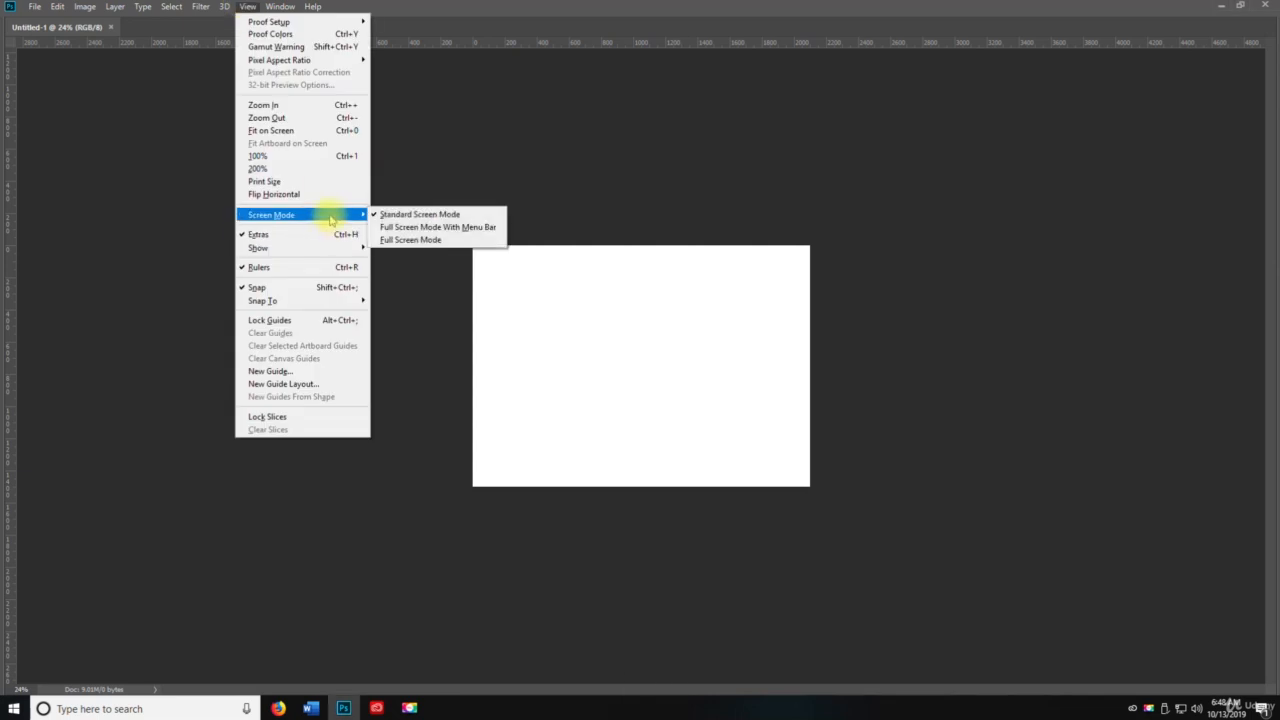
{"action": "left_click", "coordinate": [470, 227]}
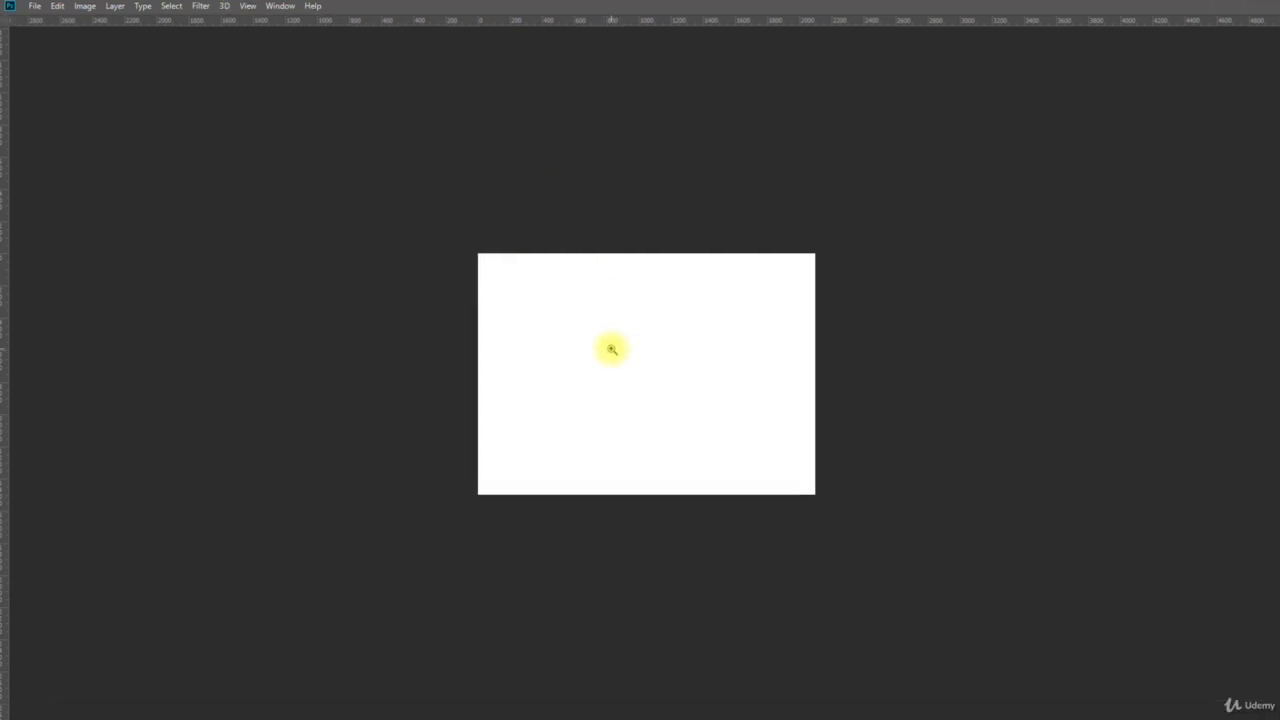
{"action": "key", "text": "f"}
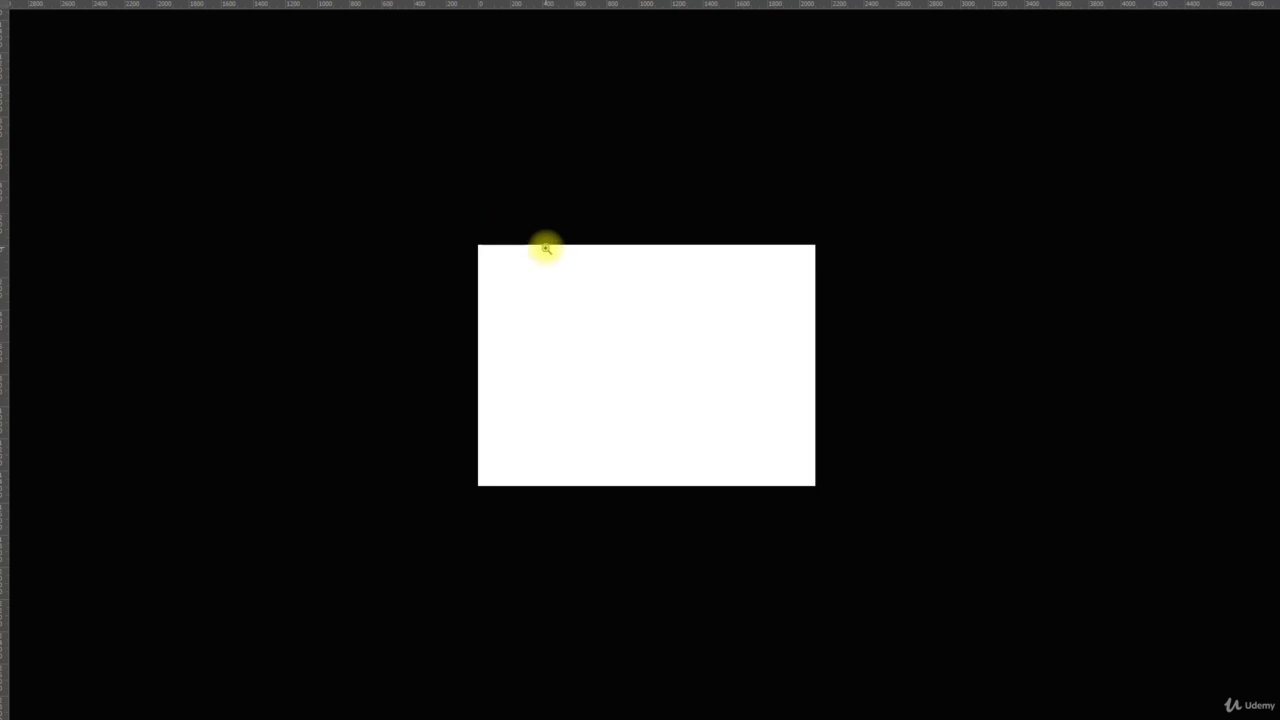
{"action": "key", "text": "f"}
{"action": "key", "text": "Tab"}
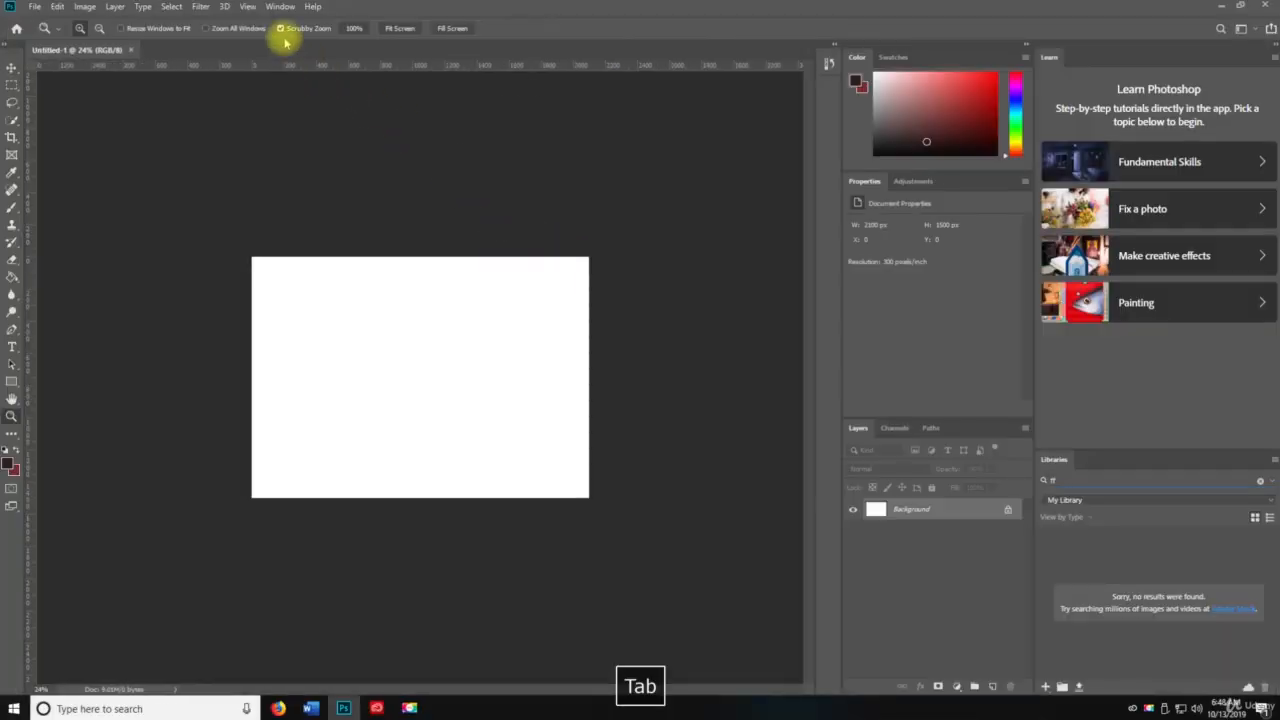
Step: Toggle the rulers off and back on
{"action": "left_click", "coordinate": [247, 7]}
{"action": "mouse_move", "coordinate": [342, 252]}
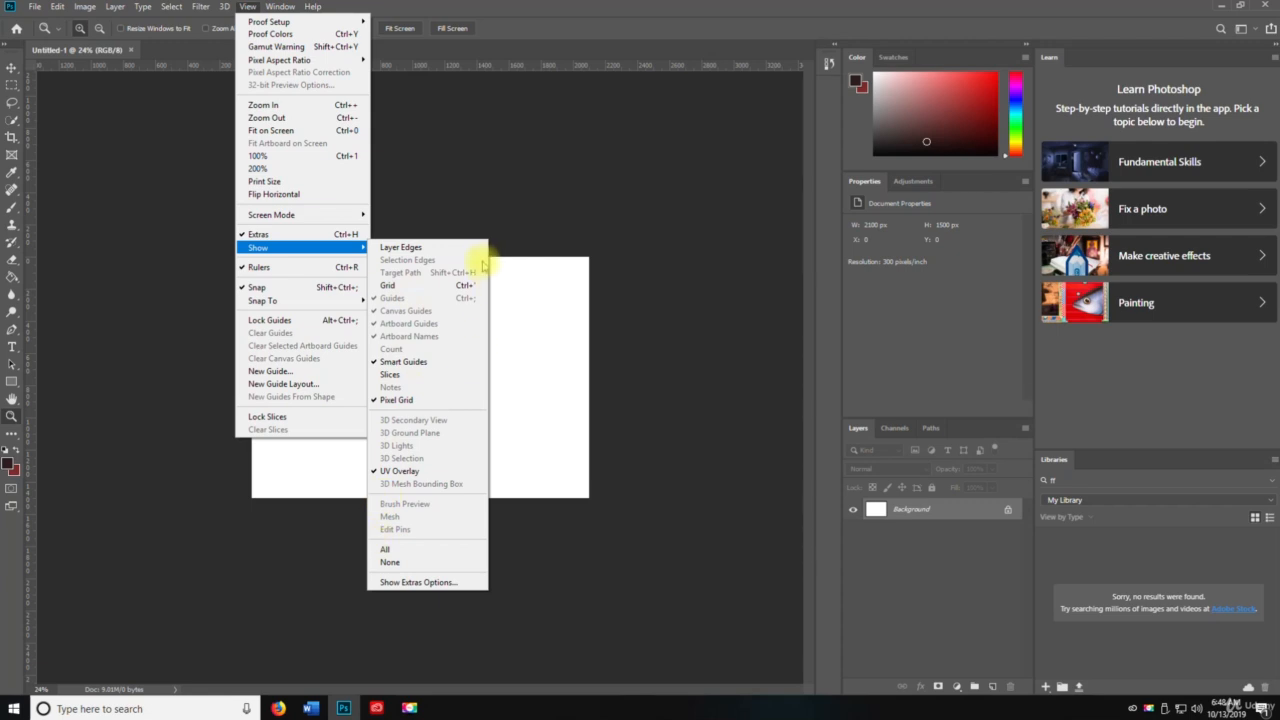
{"action": "left_click", "coordinate": [323, 267]}
{"action": "key", "text": "ctrl+r"}
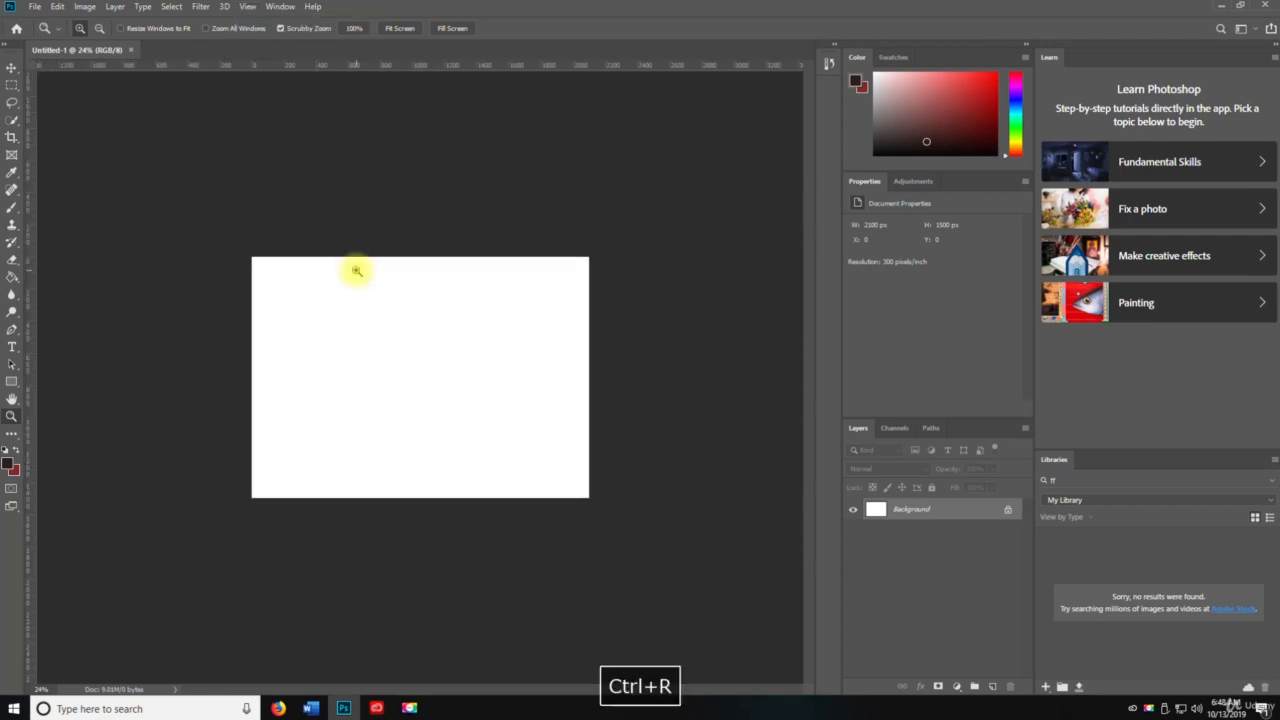
Step: Review the Snap To options and the New Guide dialog
{"action": "left_click", "coordinate": [247, 7]}
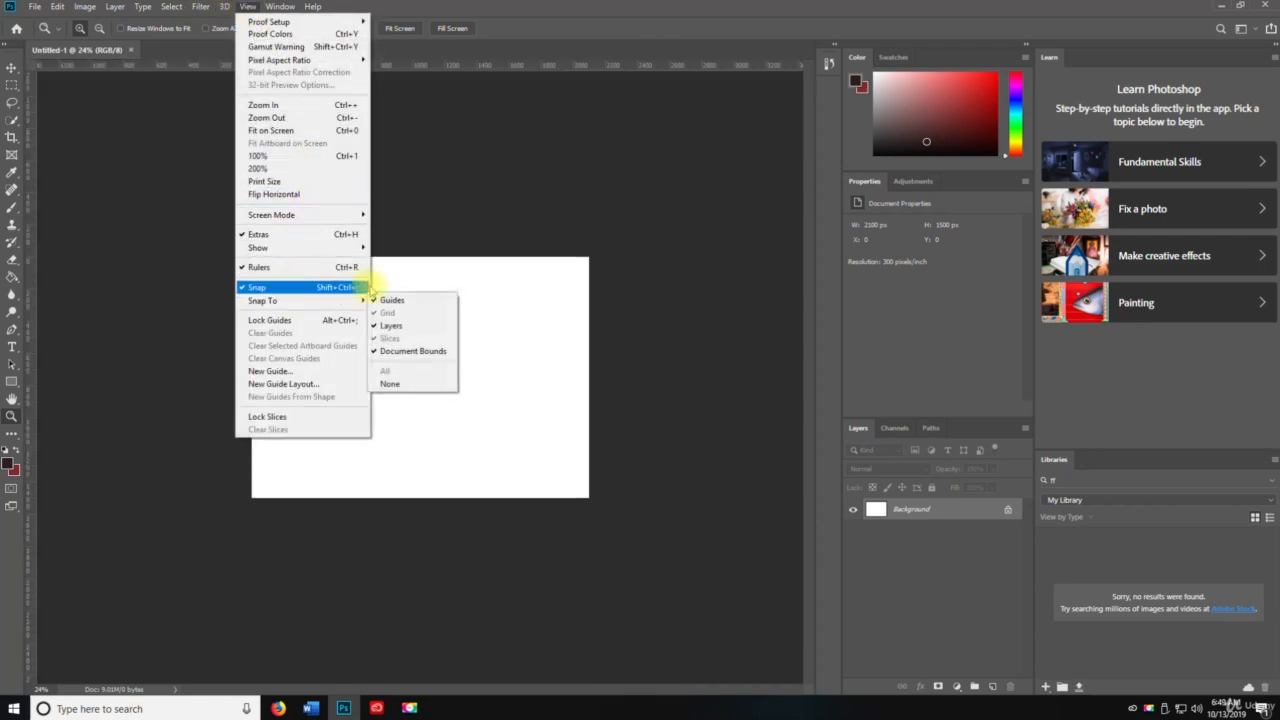
{"action": "mouse_move", "coordinate": [366, 303]}
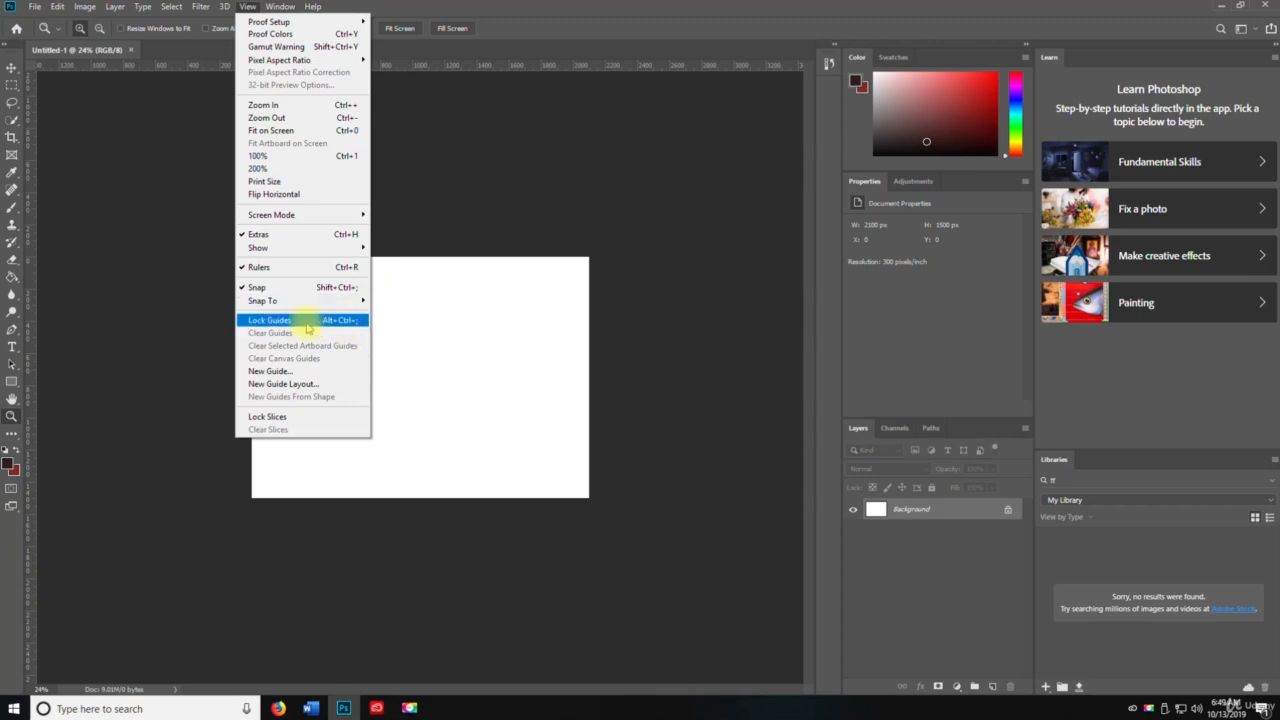
{"action": "left_click", "coordinate": [283, 378]}
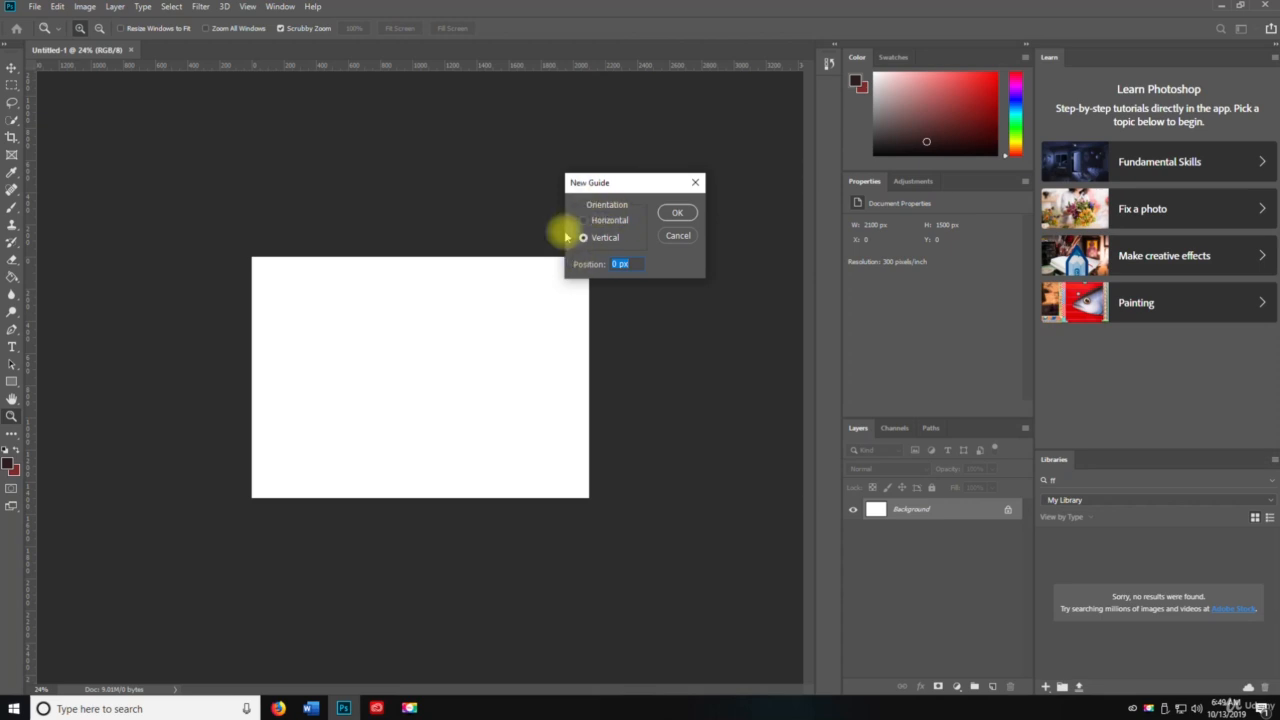
{"action": "left_click", "coordinate": [677, 234]}
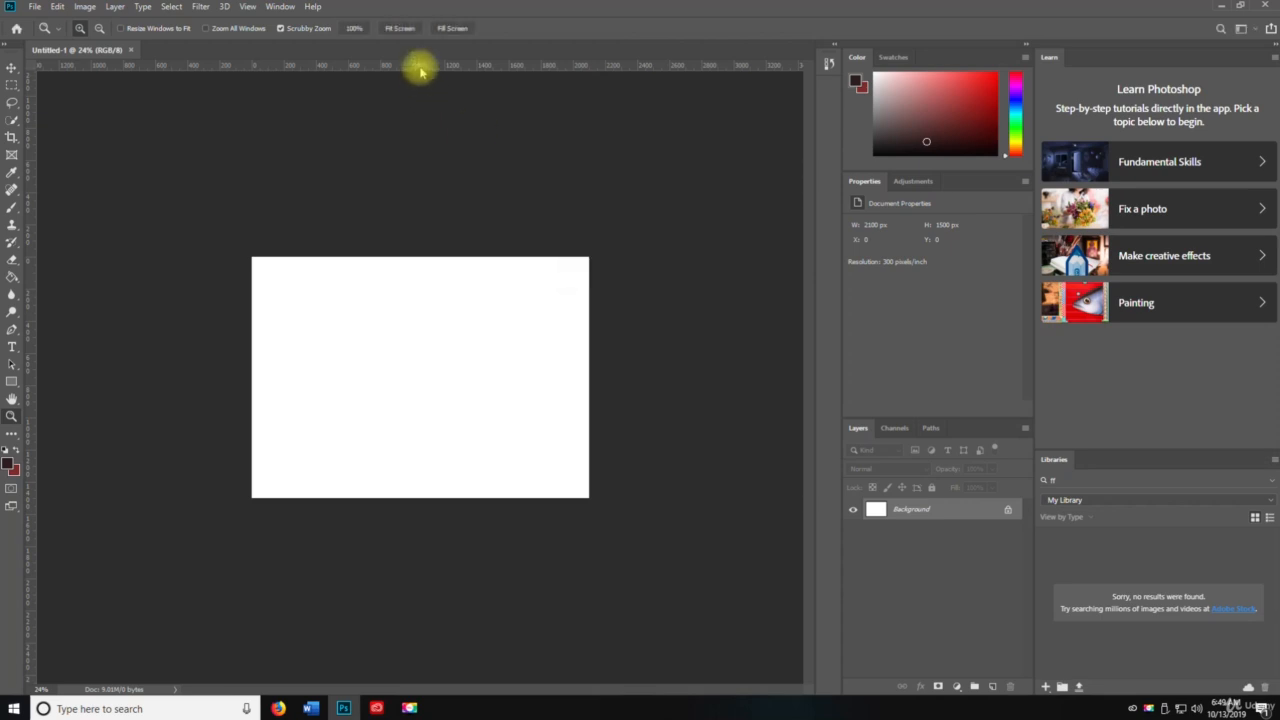
Step: Drag guides from the rulers onto all four edges of the canvas
{"action": "left_click_drag", "start_coordinate": [420, 70], "coordinate": [414, 257]}
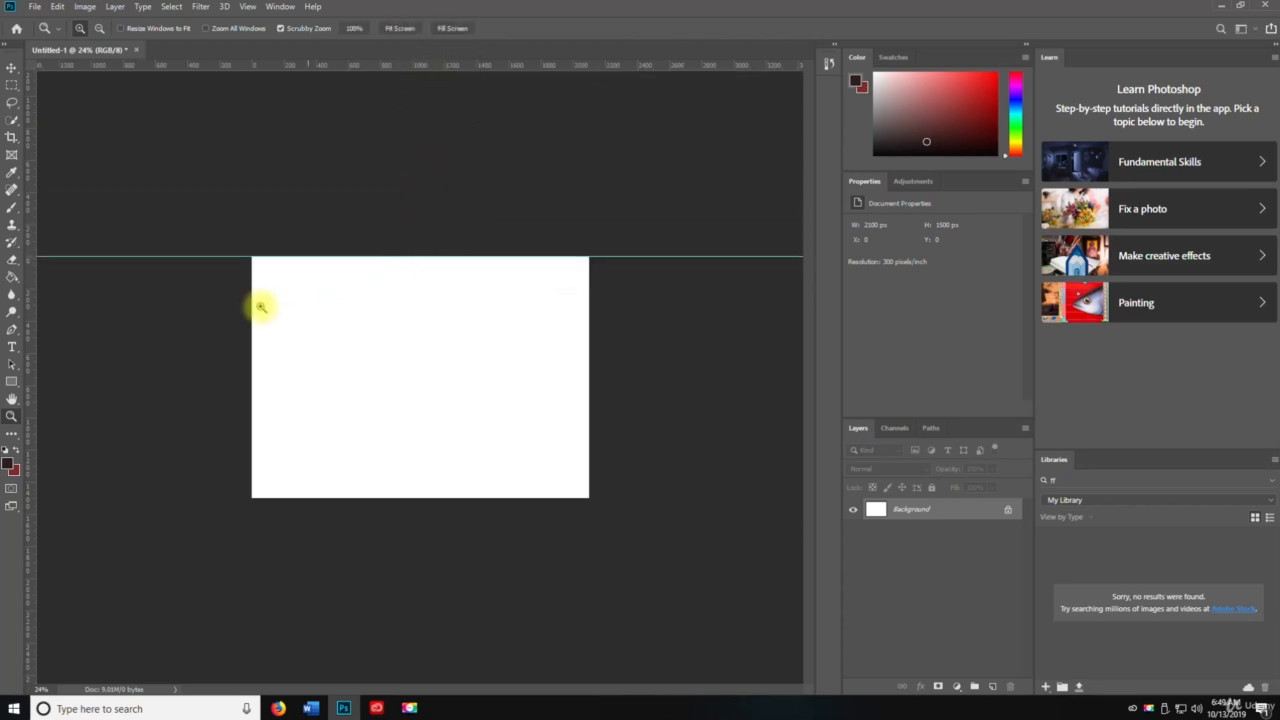
{"action": "left_click_drag", "start_coordinate": [34, 314], "coordinate": [255, 318]}
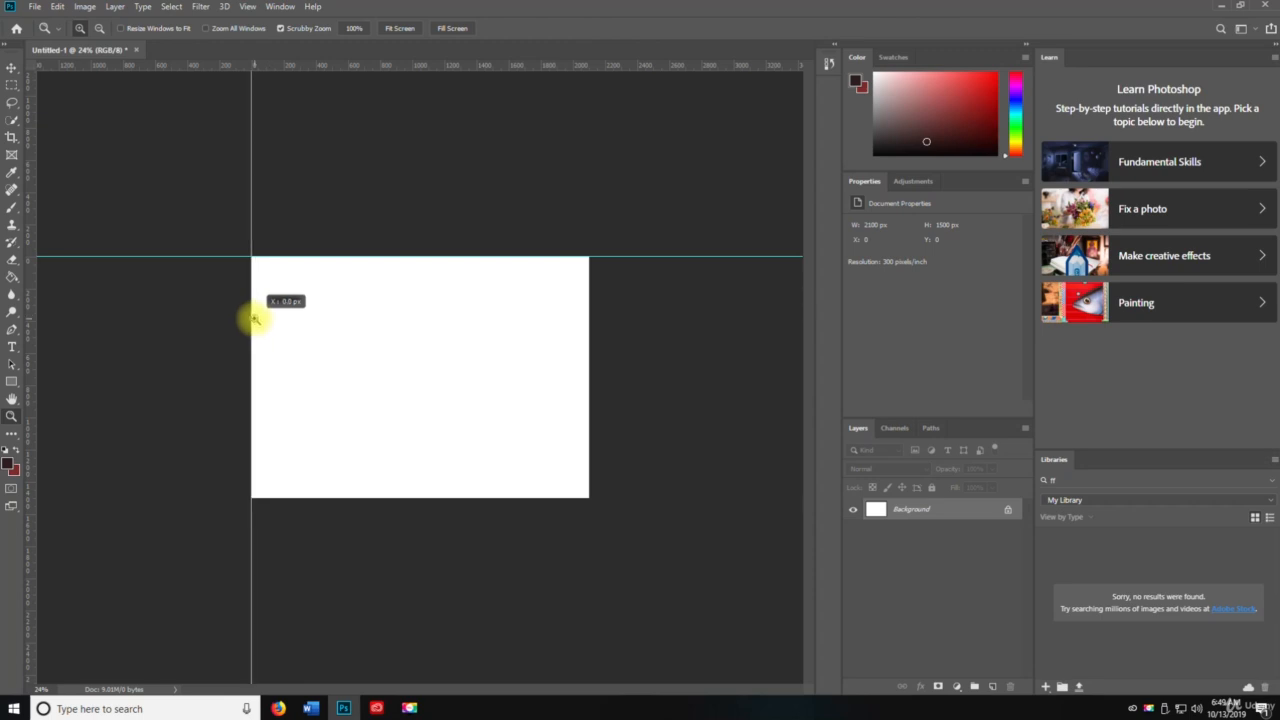
{"action": "left_click_drag", "start_coordinate": [30, 314], "coordinate": [586, 310]}
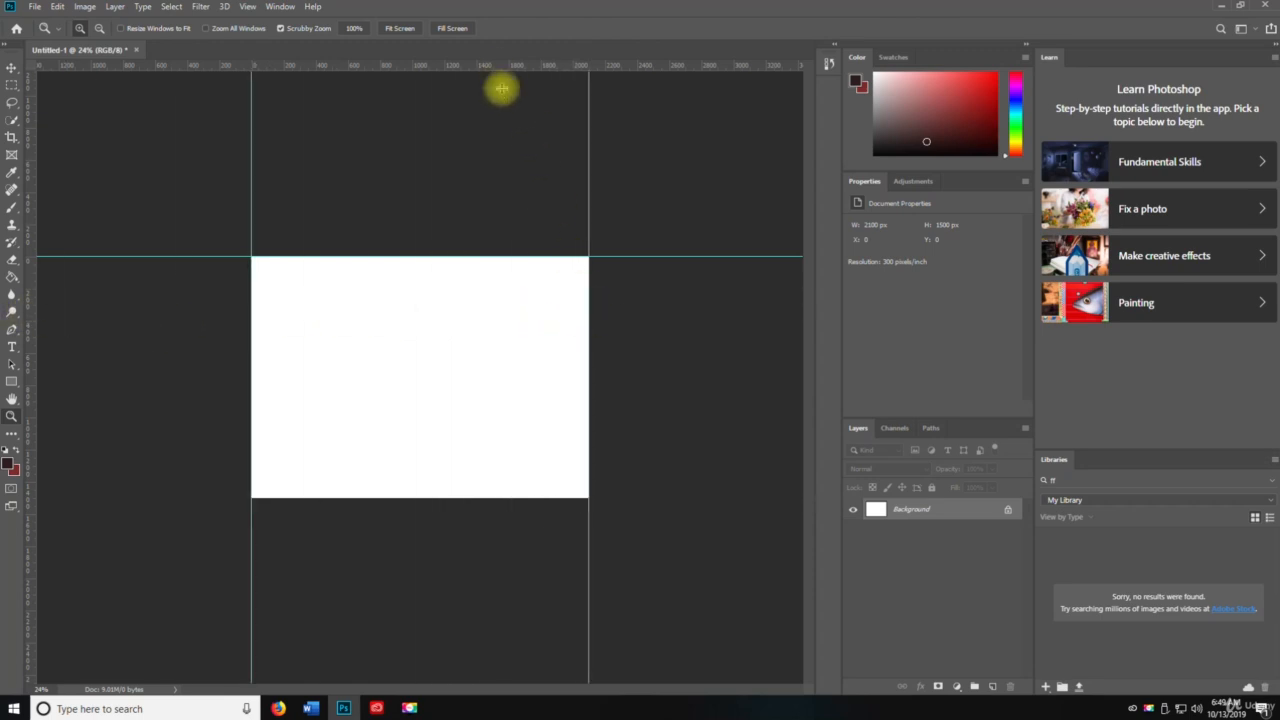
{"action": "left_click_drag", "start_coordinate": [501, 66], "coordinate": [480, 497]}
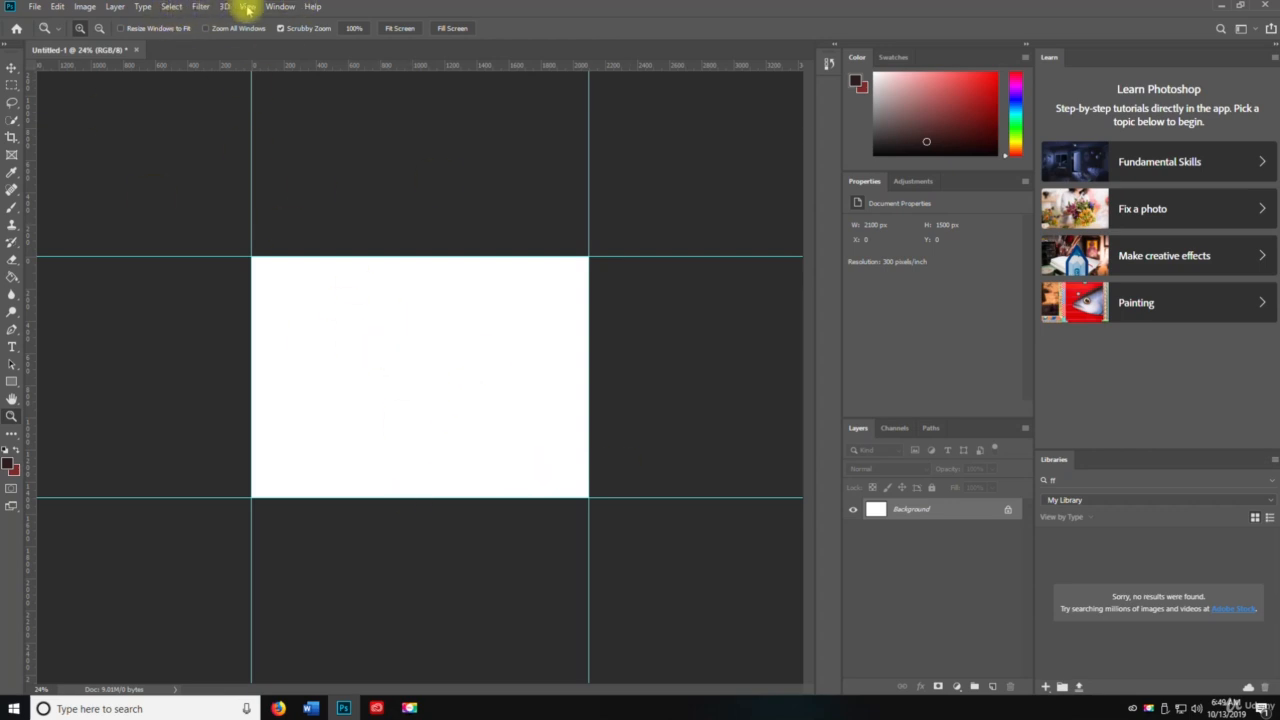
Step: Add a New Guide Layout of 8 columns with a 20 px gutter
{"action": "left_click", "coordinate": [248, 7]}
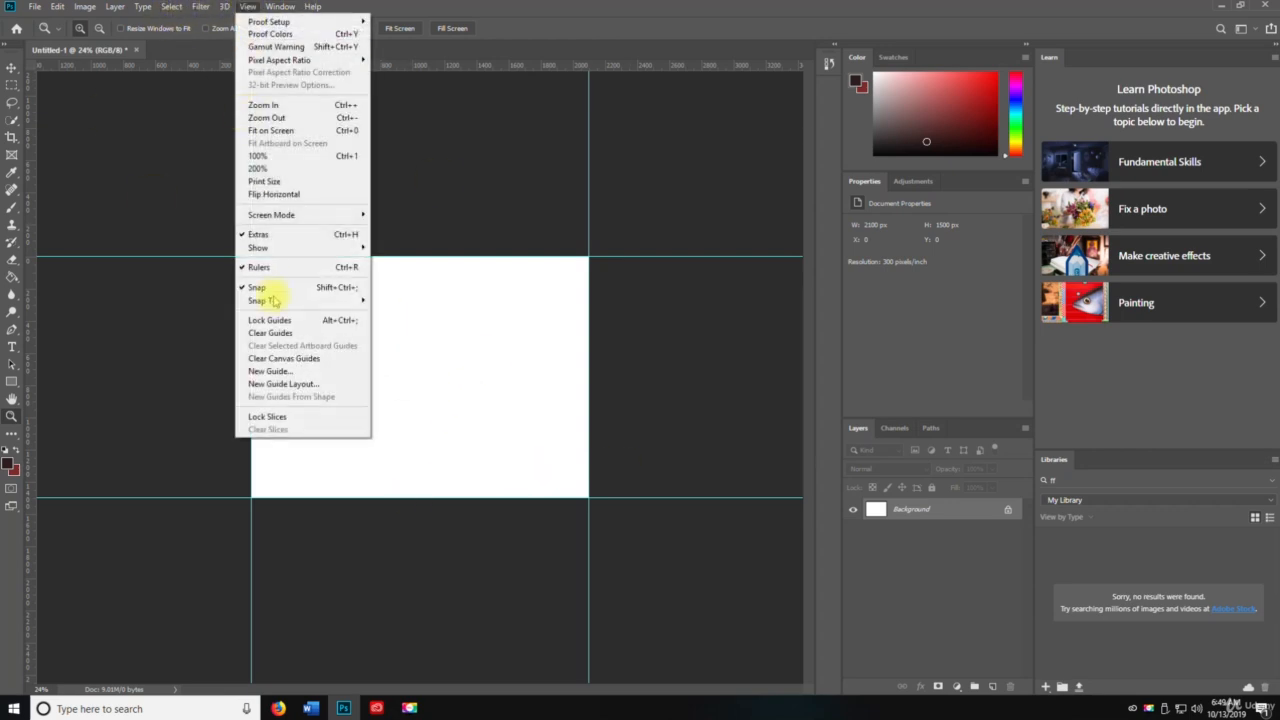
{"action": "left_click", "coordinate": [293, 386]}
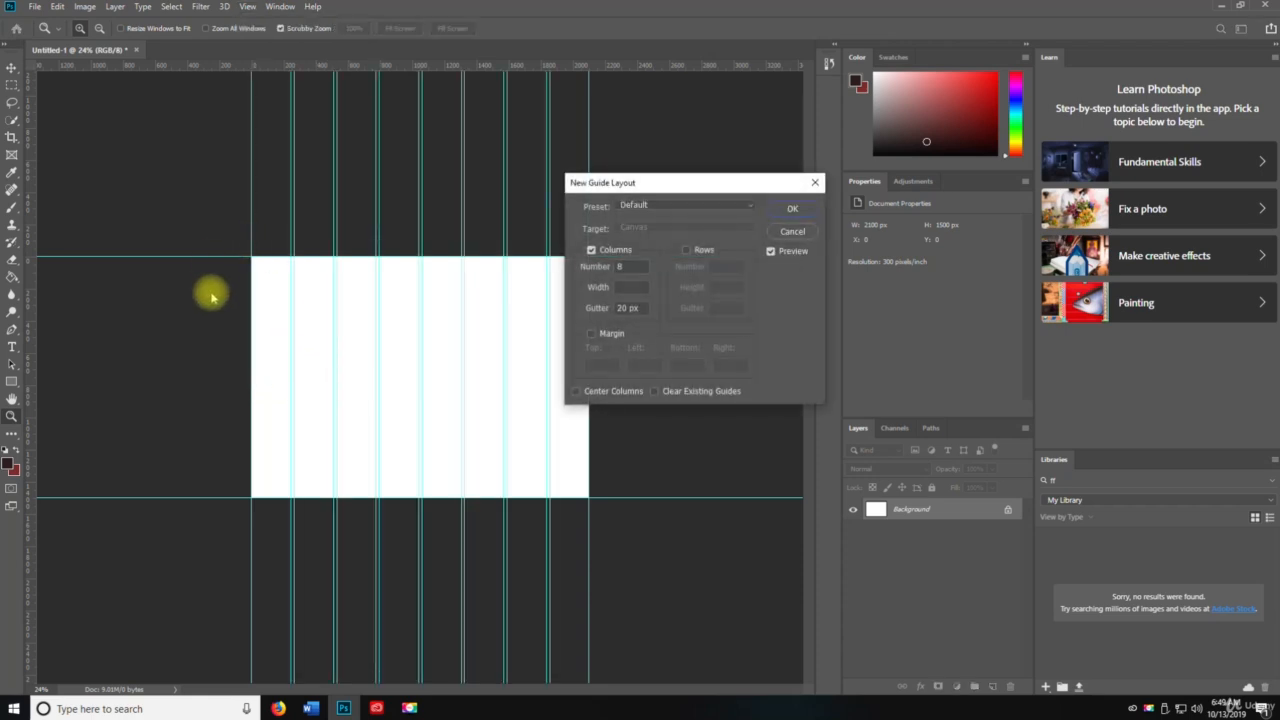
{"action": "left_click", "coordinate": [792, 208]}
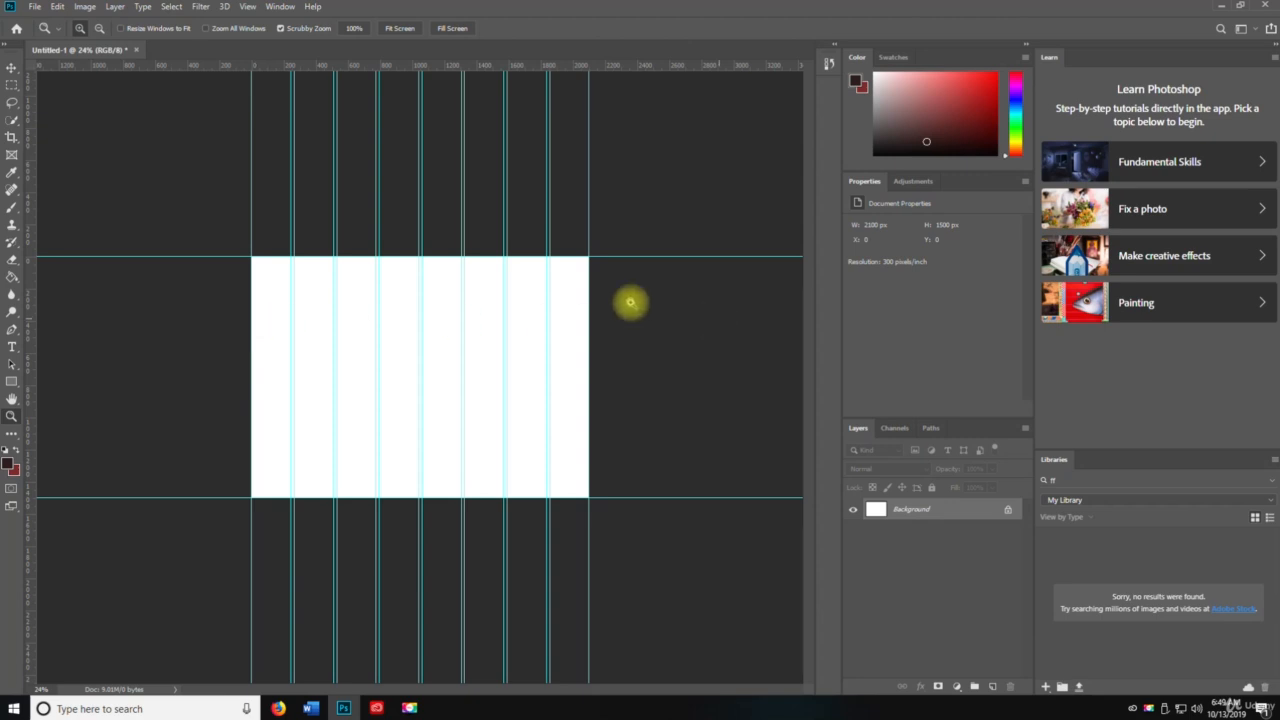
{"action": "left_click", "coordinate": [247, 7]}
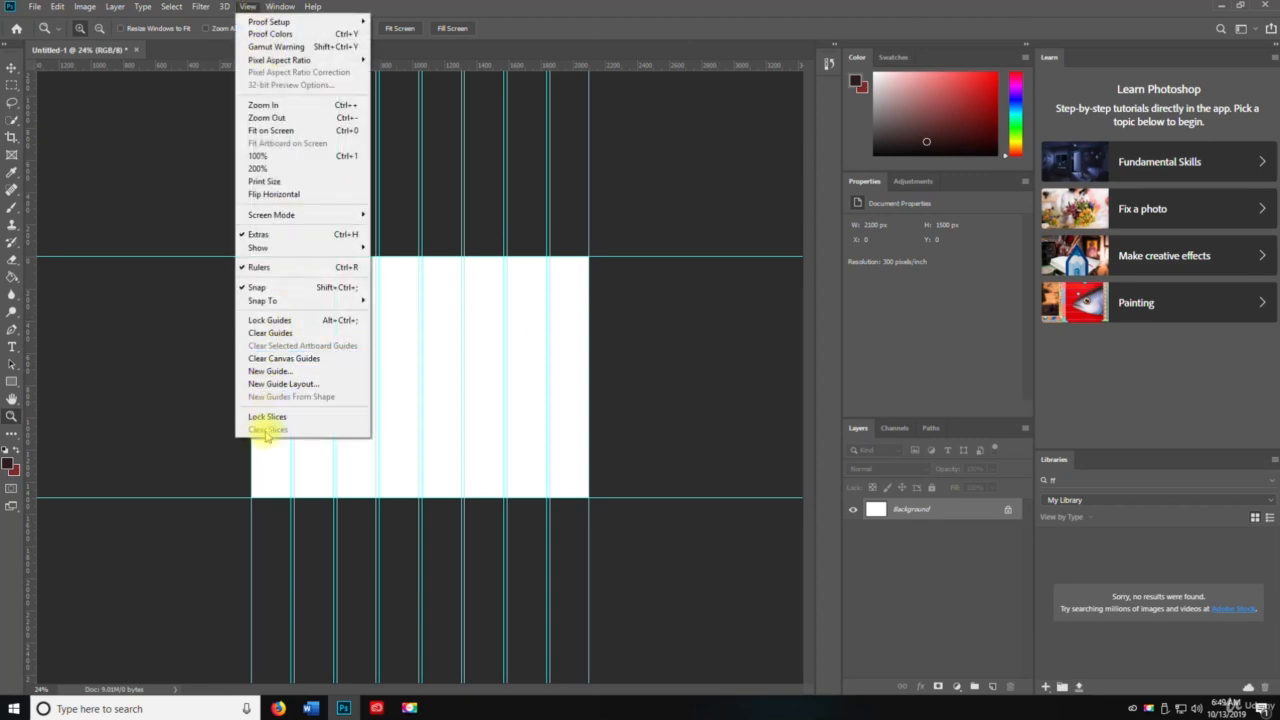
{"action": "left_click", "coordinate": [250, 8]}
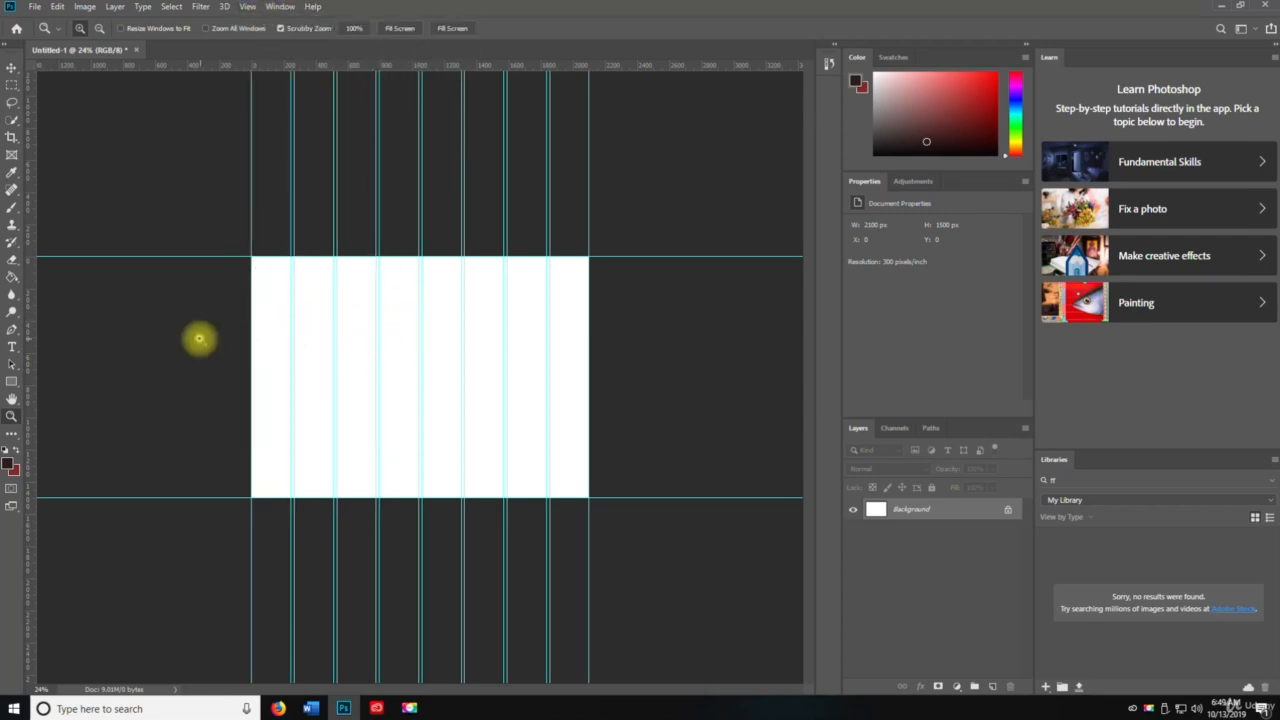
{"action": "key", "text": "v"}
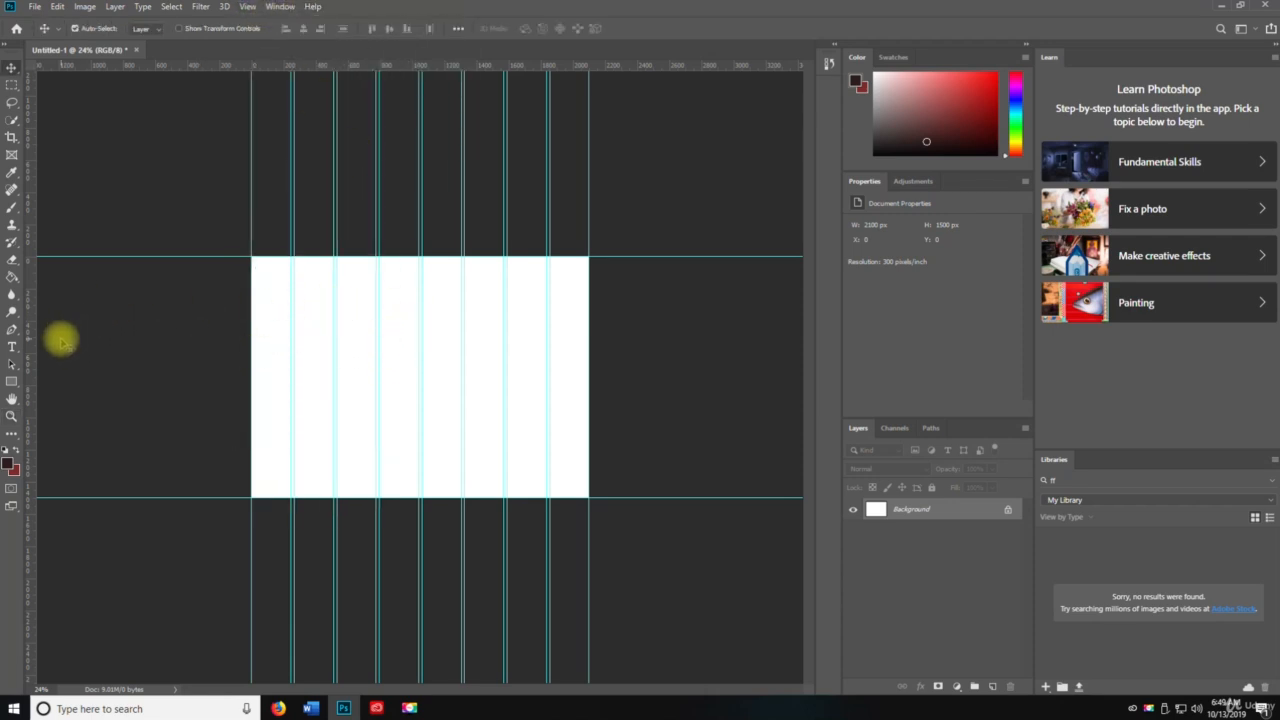
{"action": "left_click", "coordinate": [12, 434]}
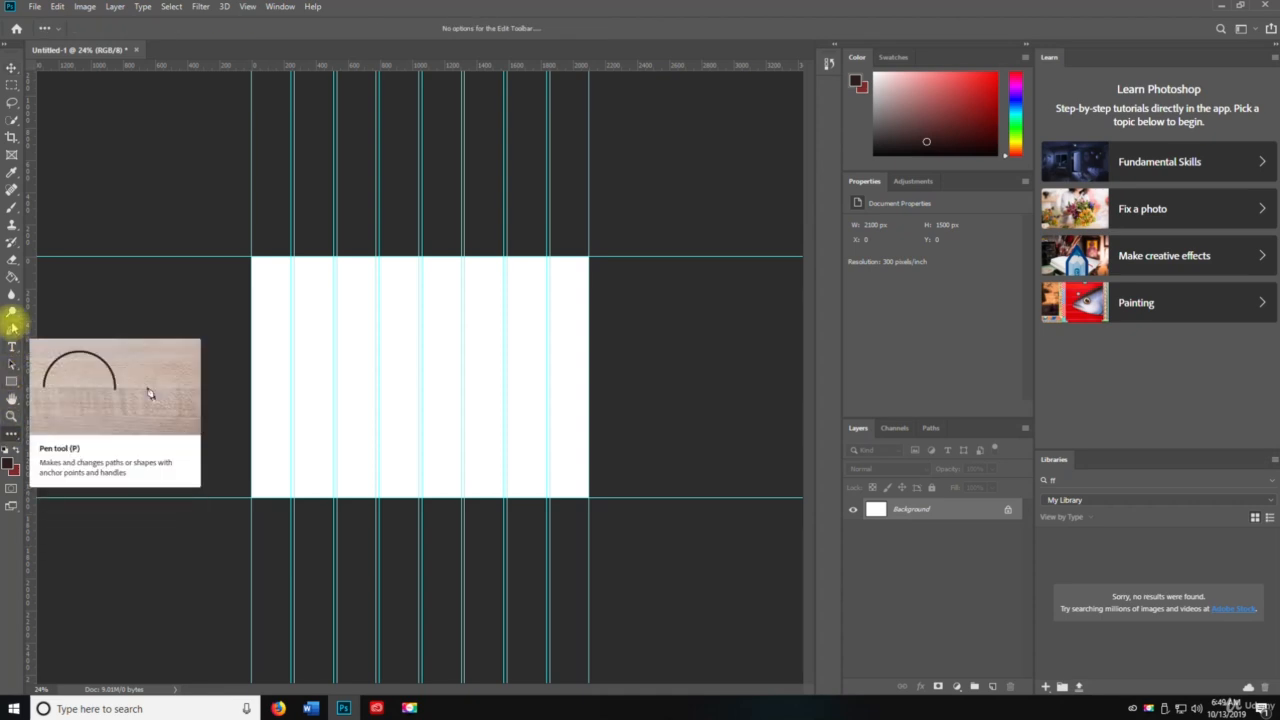
{"action": "left_click", "coordinate": [13, 327]}
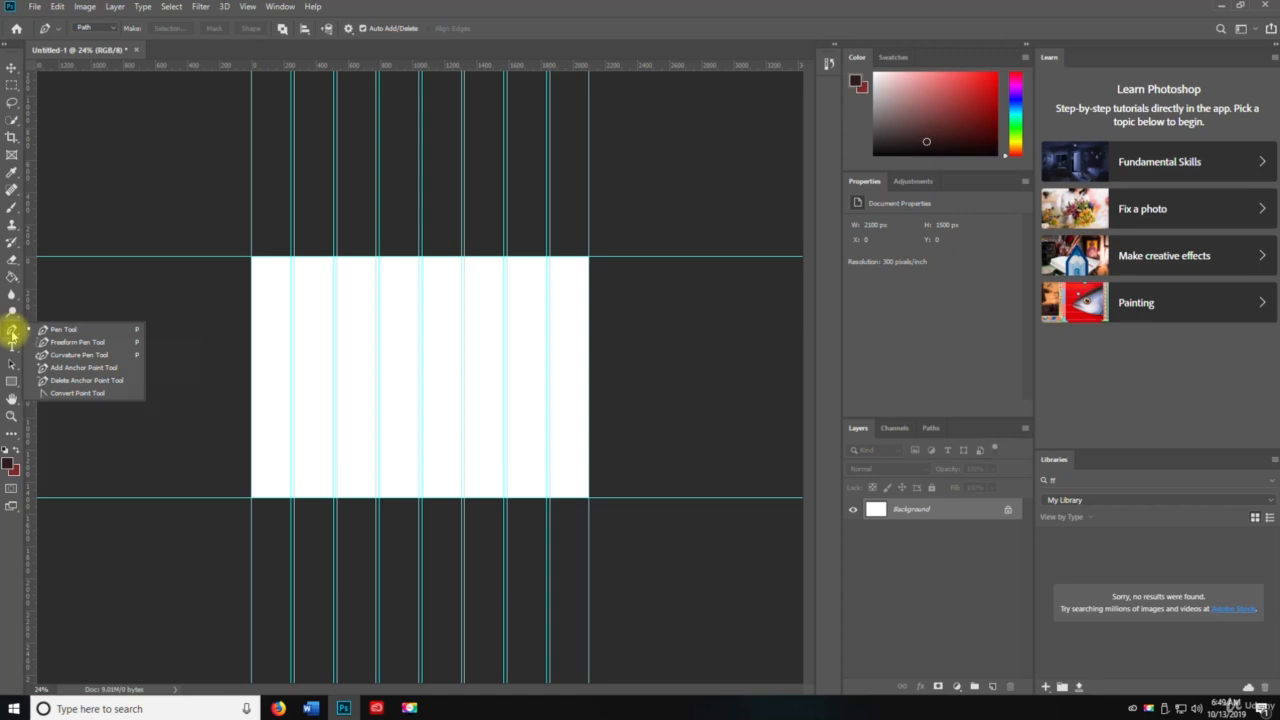
{"action": "left_click", "coordinate": [13, 335]}
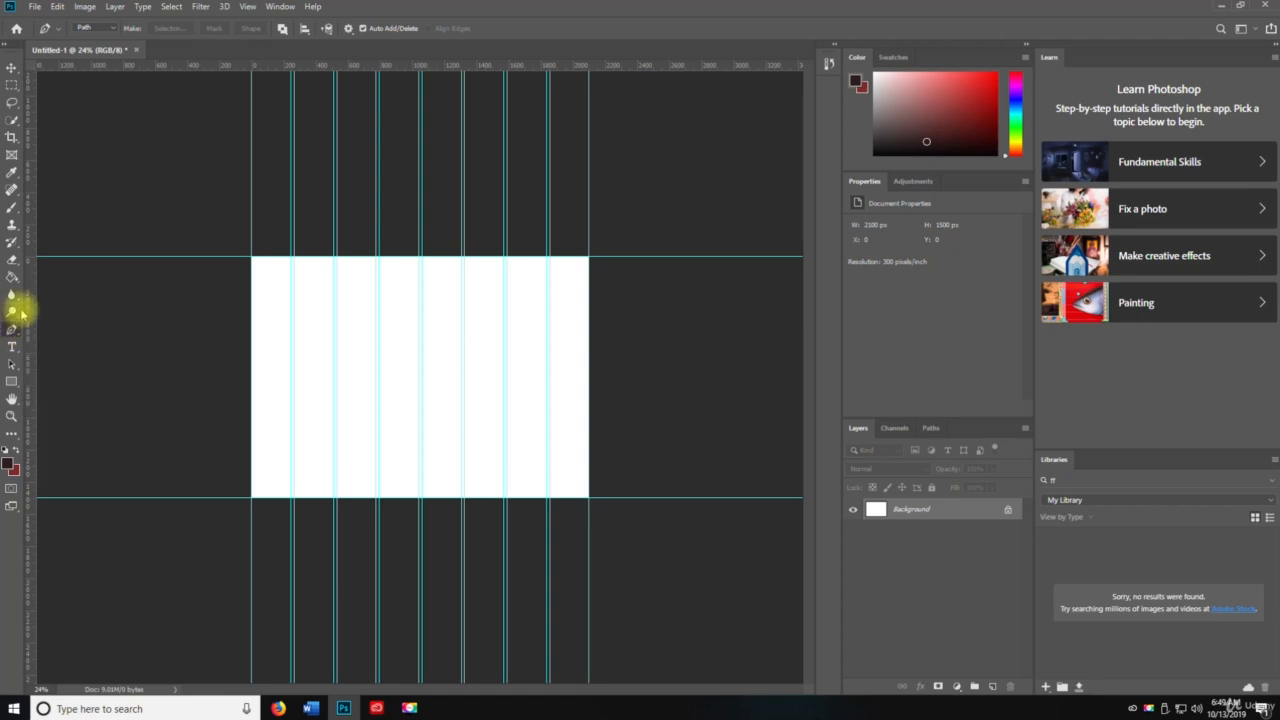
{"action": "left_click", "coordinate": [12, 225]}
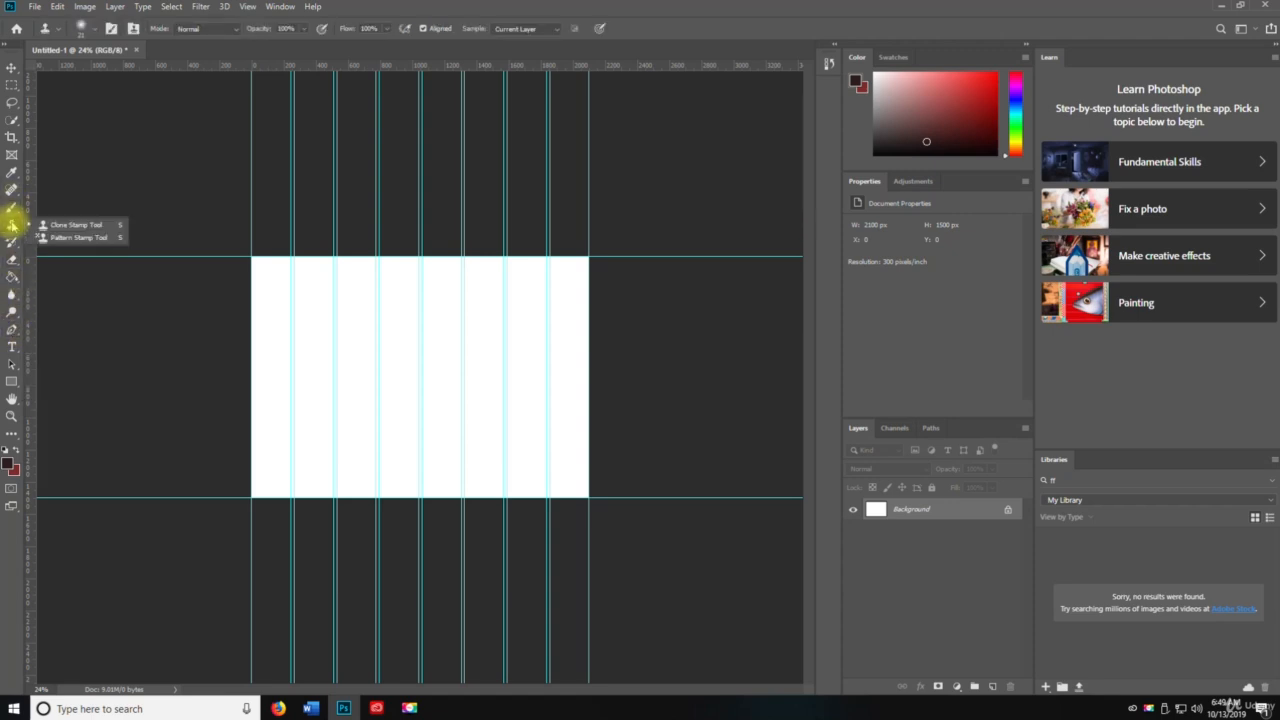
{"action": "left_click", "coordinate": [13, 156]}
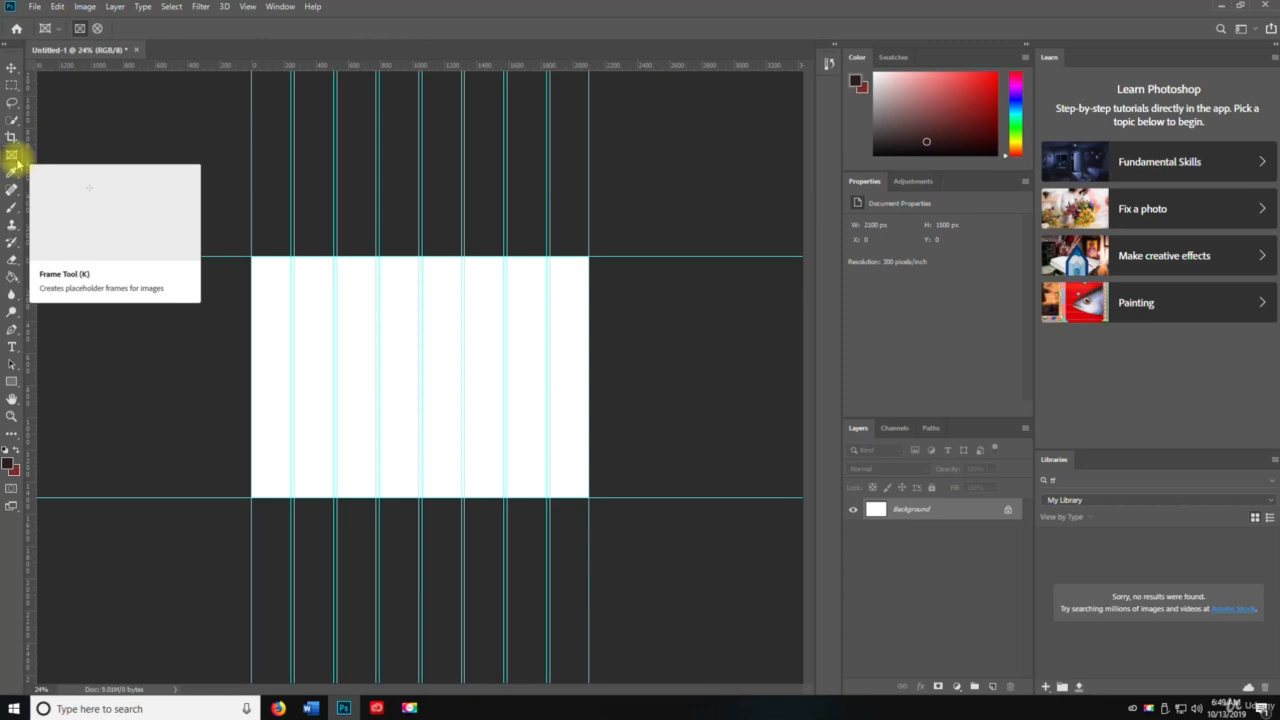
Step: Draw slices with the Slice Tool over the first three guide columns of the canvas
{"action": "left_click", "coordinate": [12, 137]}
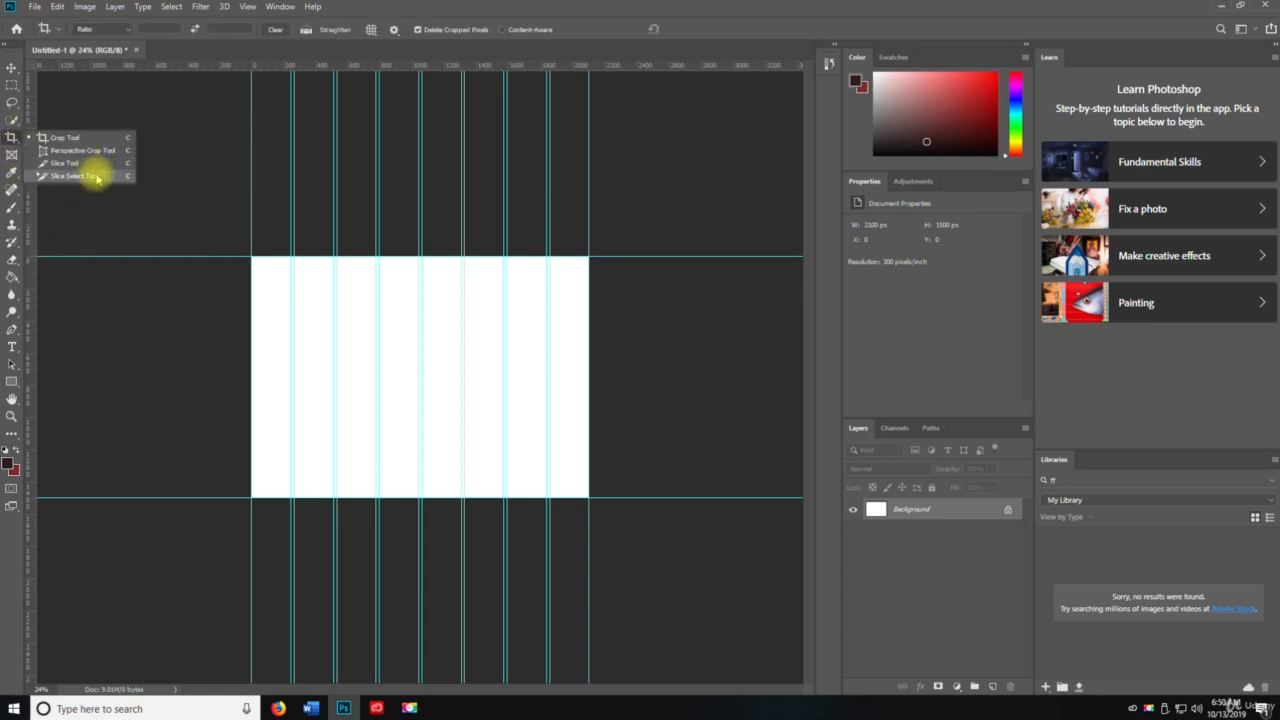
{"action": "left_click", "coordinate": [97, 176]}
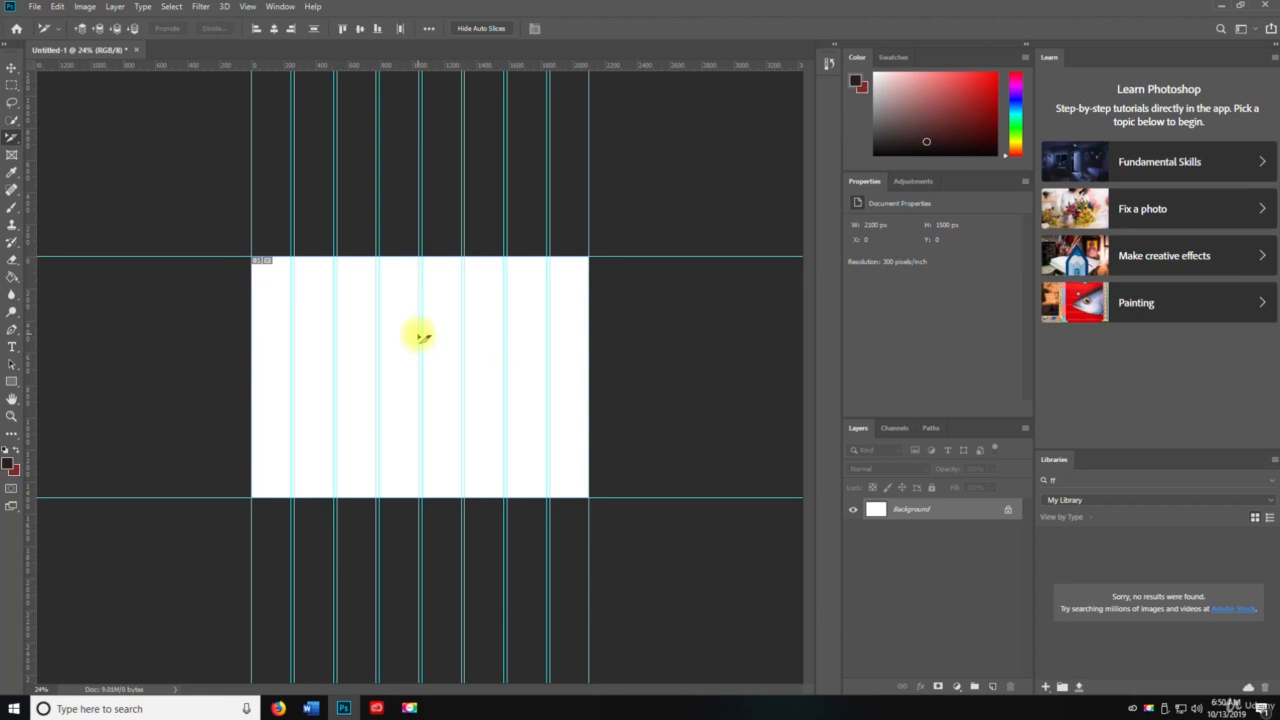
{"action": "right_click", "coordinate": [17, 145]}
{"action": "left_click", "coordinate": [70, 157]}
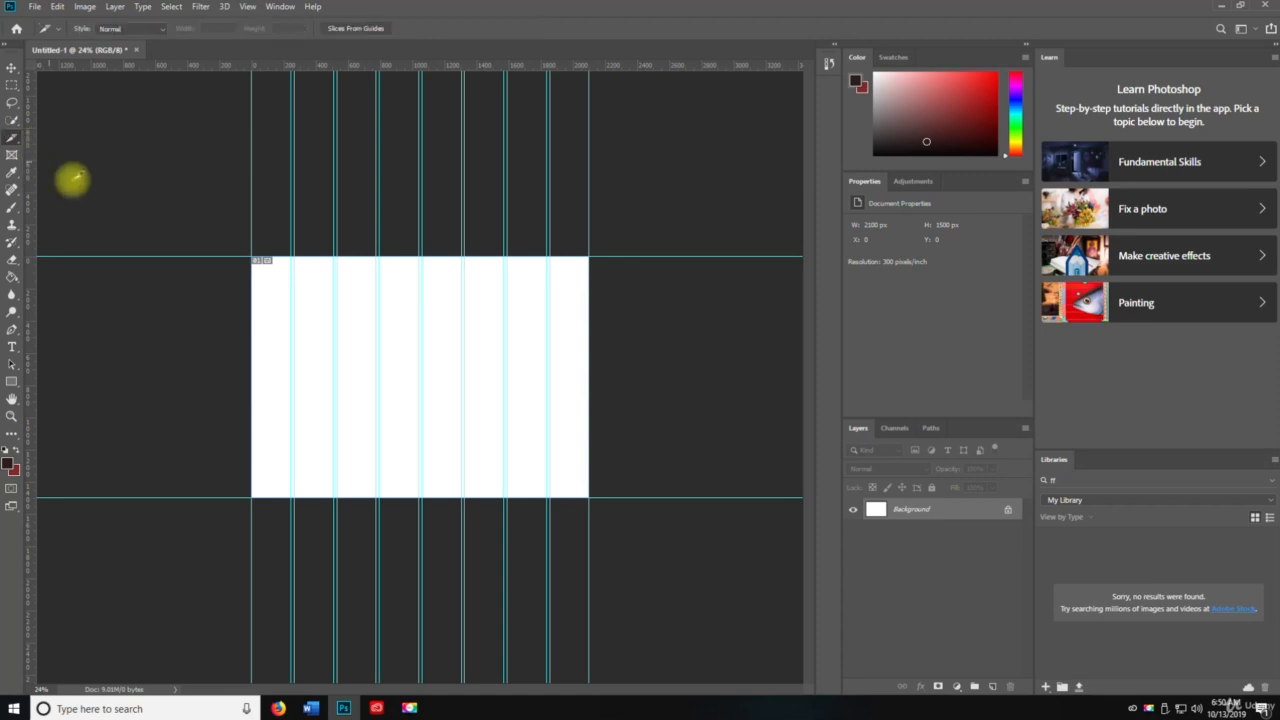
{"action": "left_click_drag", "start_coordinate": [254, 258], "coordinate": [291, 498]}
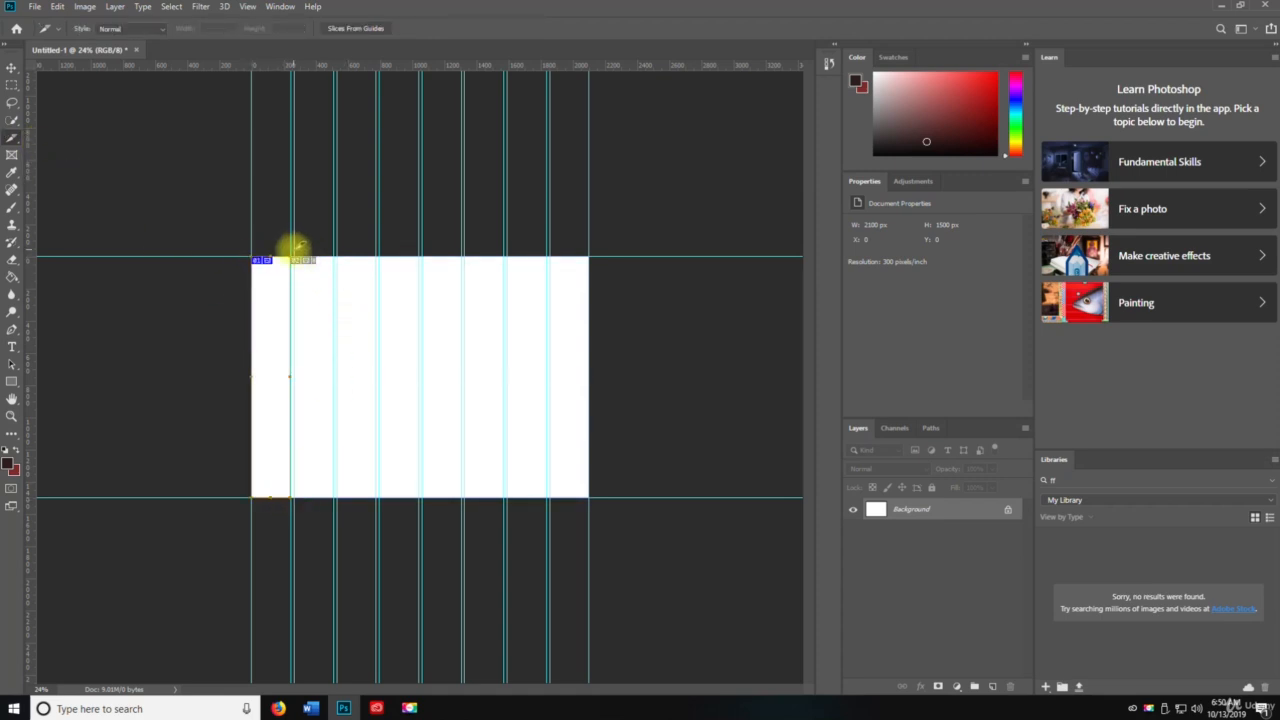
{"action": "left_click_drag", "start_coordinate": [296, 254], "coordinate": [333, 490]}
{"action": "left_click_drag", "start_coordinate": [336, 258], "coordinate": [376, 497]}
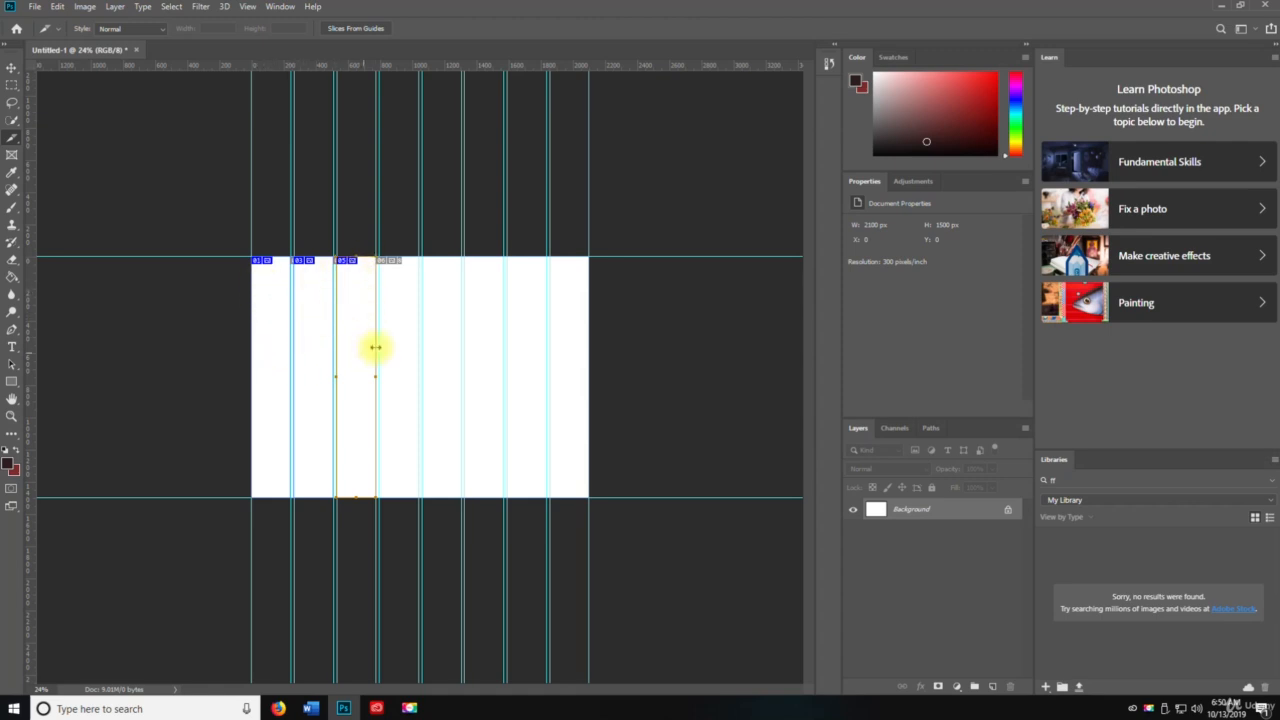
Step: Try deleting the slices with the Move tool, then undo the three slices and return to the Move tool
{"action": "key", "text": "v"}
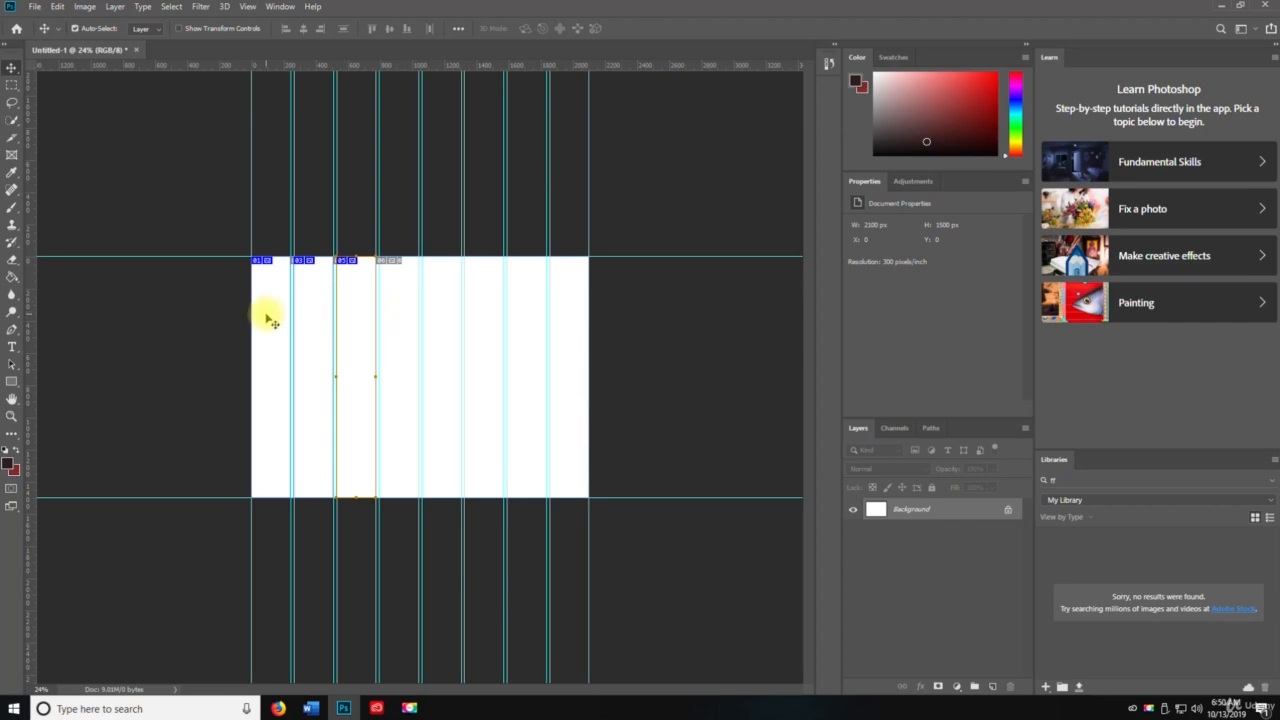
{"action": "key", "text": "Delete"}
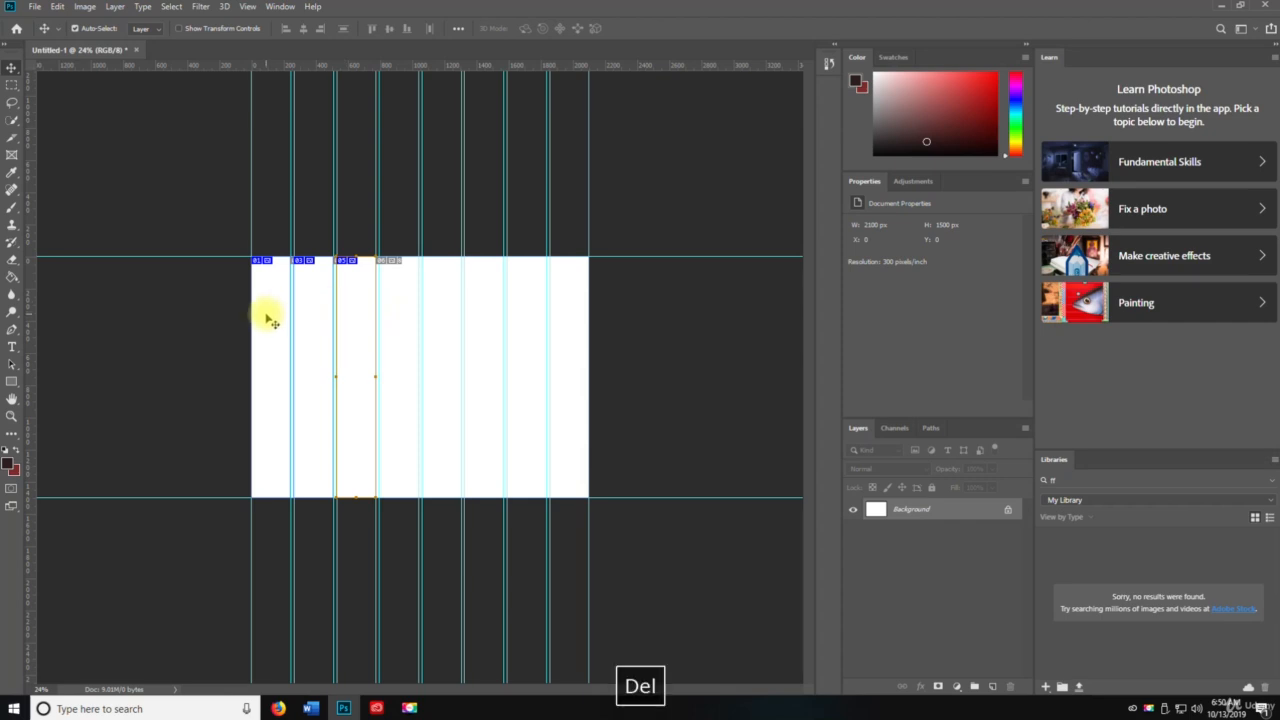
{"action": "key", "text": "z"}
{"action": "key", "text": "ctrl+z"}
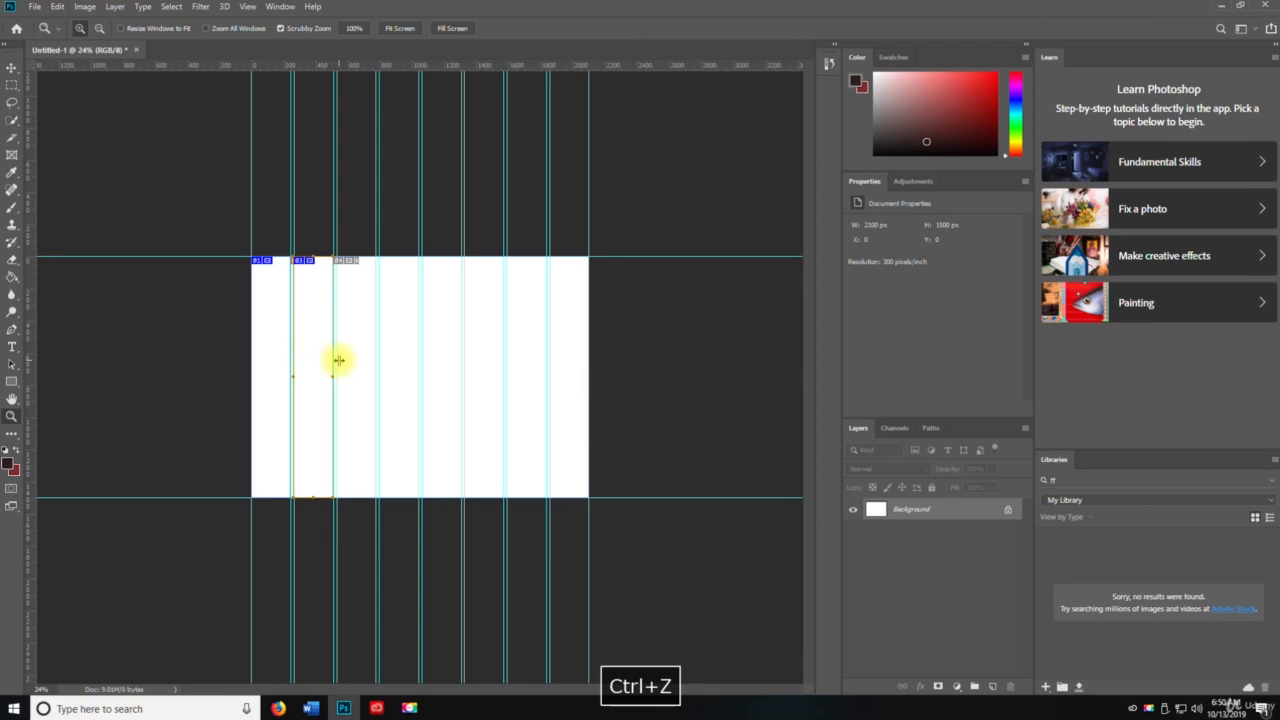
{"action": "key", "text": "ctrl+z"}
{"action": "key", "text": "ctrl+z"}
{"action": "key", "text": "v"}
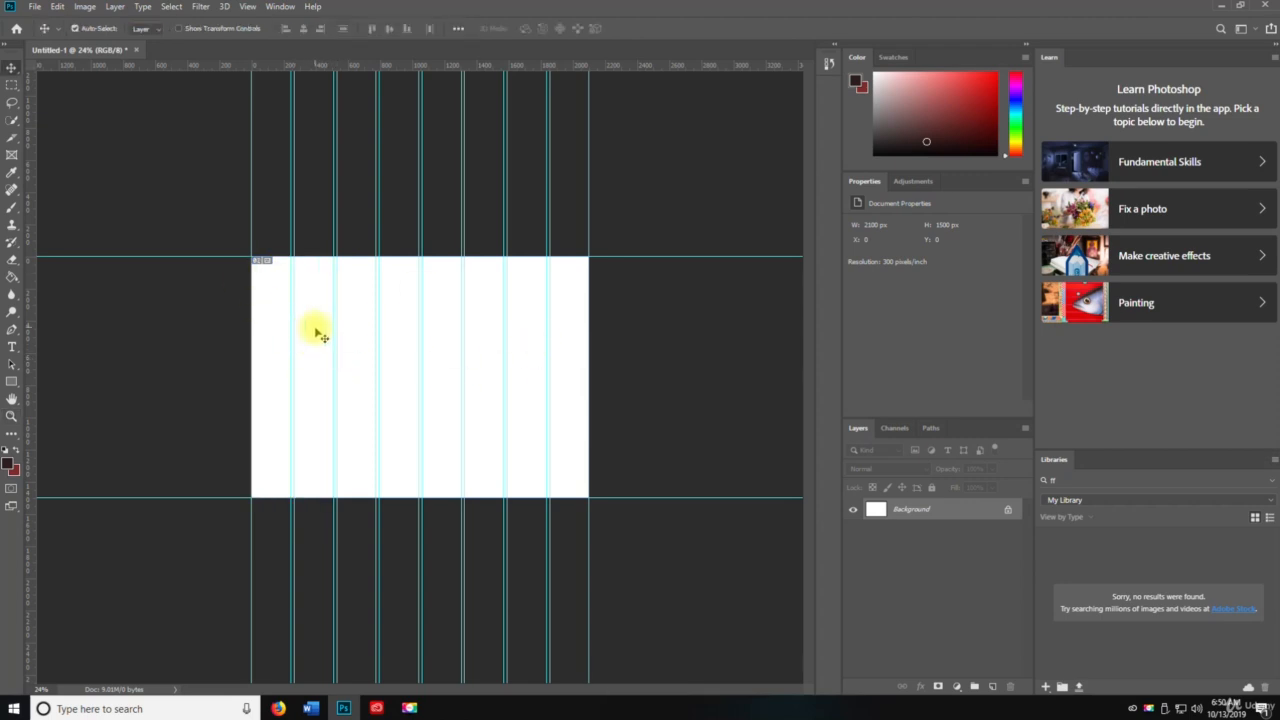